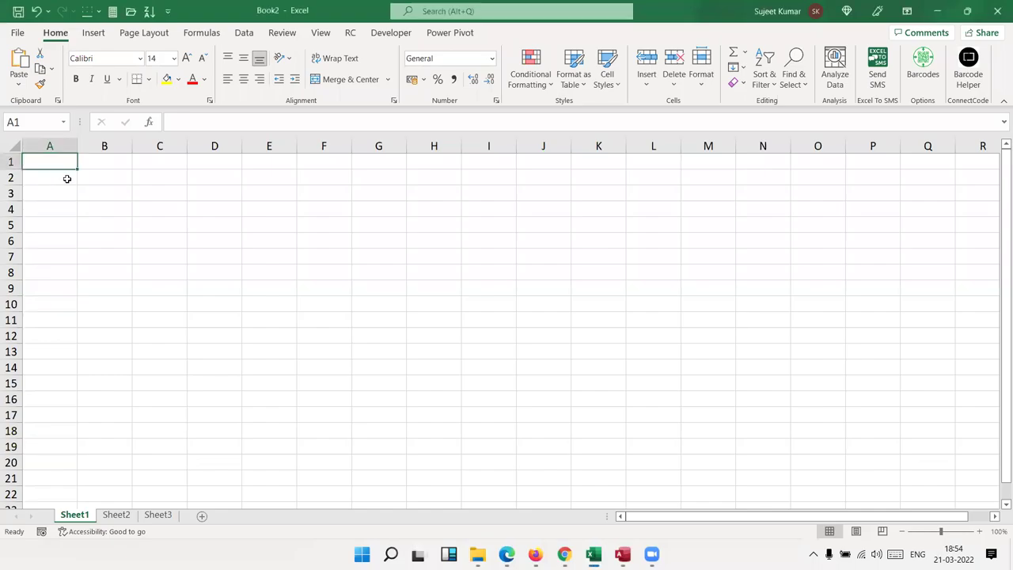
Step: Add the Sales header in A1 and enter 85 and 65 in A2:A3, correcting A3
{"action": "type", "text": "Sales"}
{"action": "key", "text": "Return"}
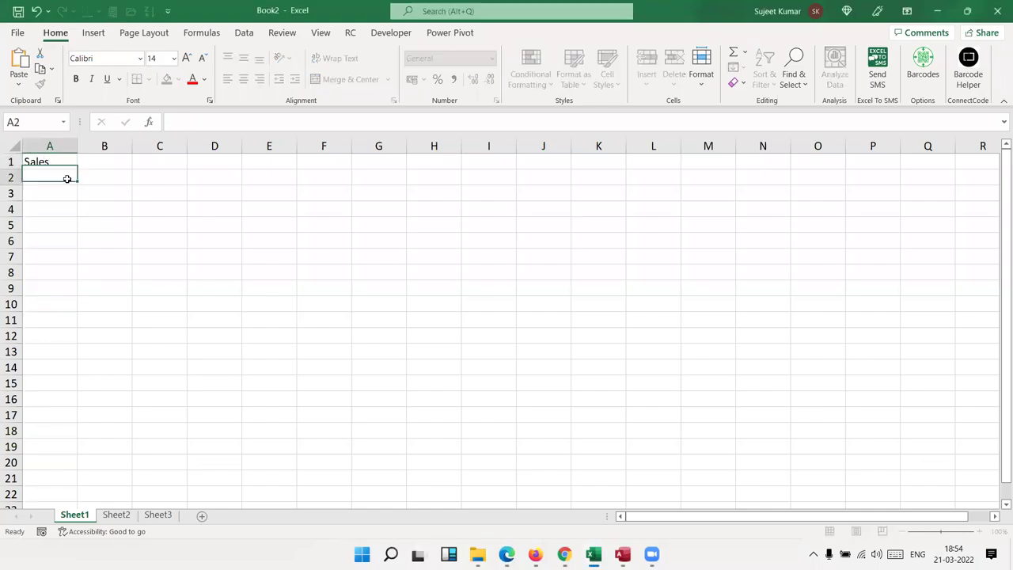
{"action": "type", "text": "85"}
{"action": "key", "text": "Return"}
{"action": "type", "text": "32"}
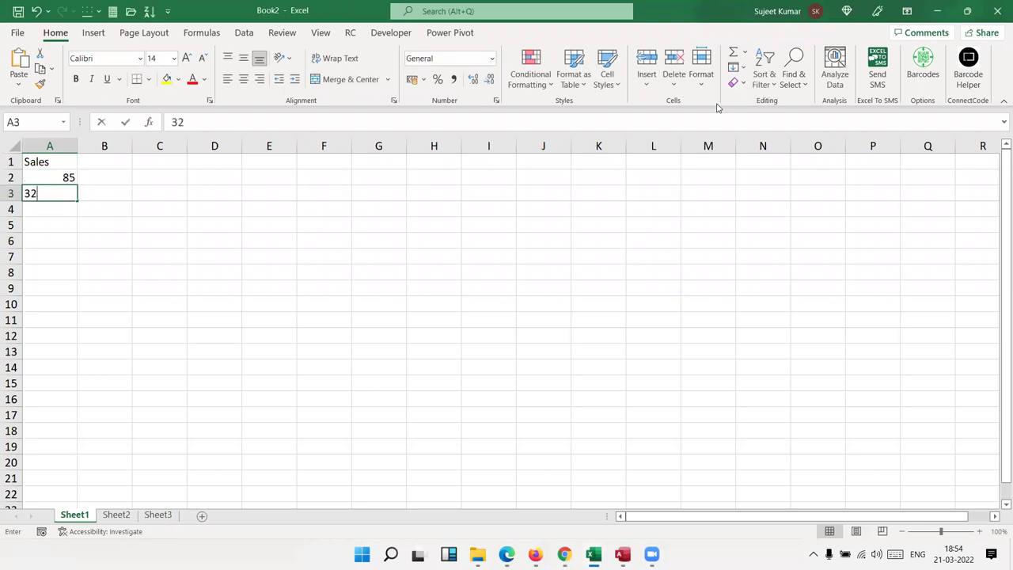
{"action": "type", "text": "5"}
{"action": "key", "text": "Return"}
{"action": "key", "text": "Up"}
{"action": "type", "text": "65"}
{"action": "key", "text": "Return"}
Step: Enter the remaining sales values 95, 65, 14 and 65 in A4:A7
{"action": "key", "text": "Return"}
{"action": "key", "text": "Up"}
{"action": "type", "text": "9"}
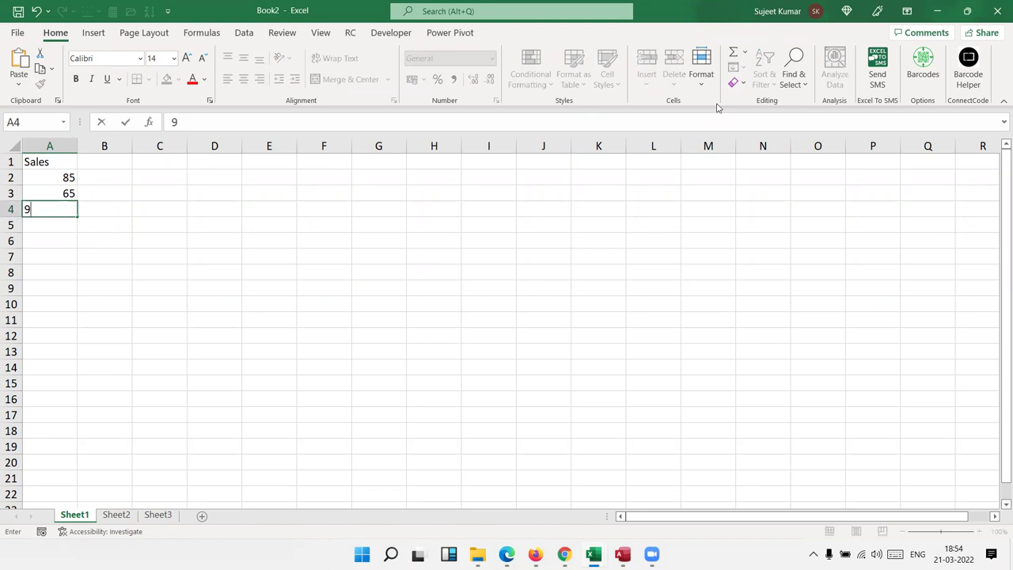
{"action": "type", "text": "5"}
{"action": "key", "text": "Return"}
{"action": "type", "text": "65"}
{"action": "key", "text": "Return"}
{"action": "type", "text": "14"}
{"action": "key", "text": "Return"}
{"action": "type", "text": "65"}
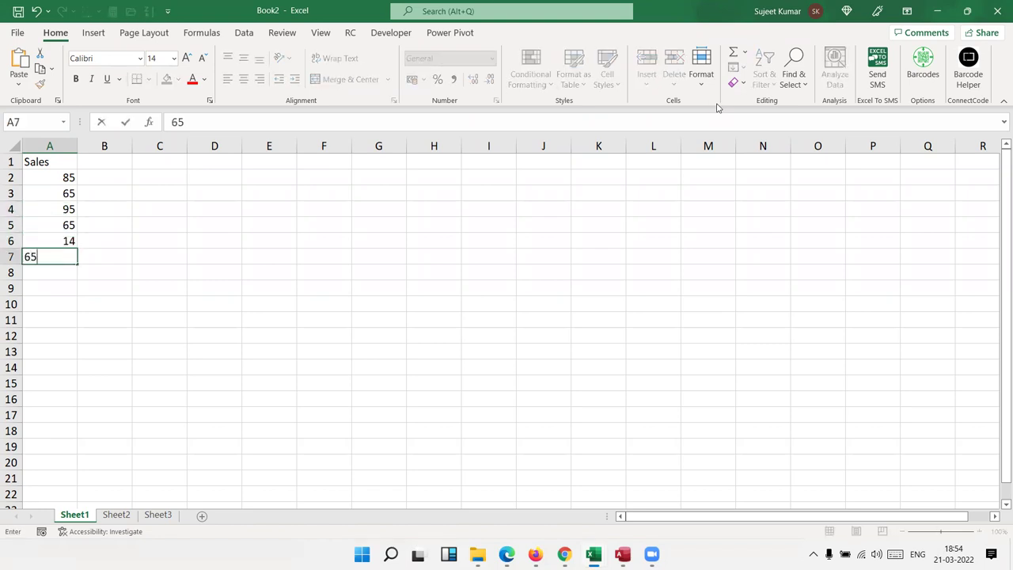
{"action": "key", "text": "Return"}
{"action": "key", "text": "Right"}
{"action": "key", "text": "Up"}
{"action": "key", "text": "Up"}
{"action": "key", "text": "Up"}
{"action": "key", "text": "Up"}
{"action": "key", "text": "Up"}
{"action": "key", "text": "Up"}
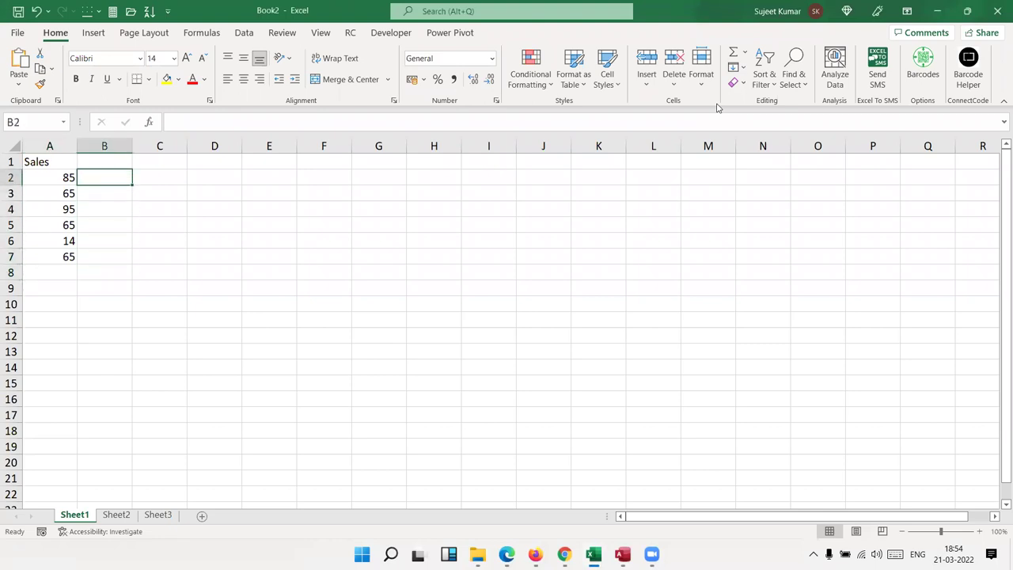
{"action": "key", "text": "Right"}
Step: Enter the band 50-80 in C2 with the amount 800 in D2
{"action": "type", "text": ">50"}
{"action": "key", "text": "BackSpace"}
{"action": "key", "text": "BackSpace"}
{"action": "key", "text": "BackSpace"}
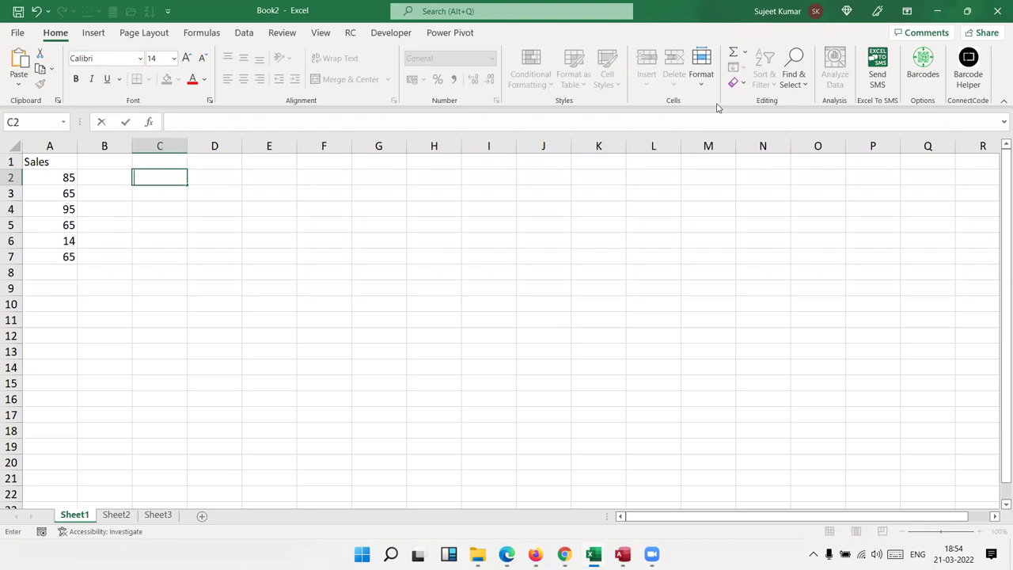
{"action": "type", "text": "50-80"}
{"action": "key", "text": "Tab"}
{"action": "type", "text": "800"}
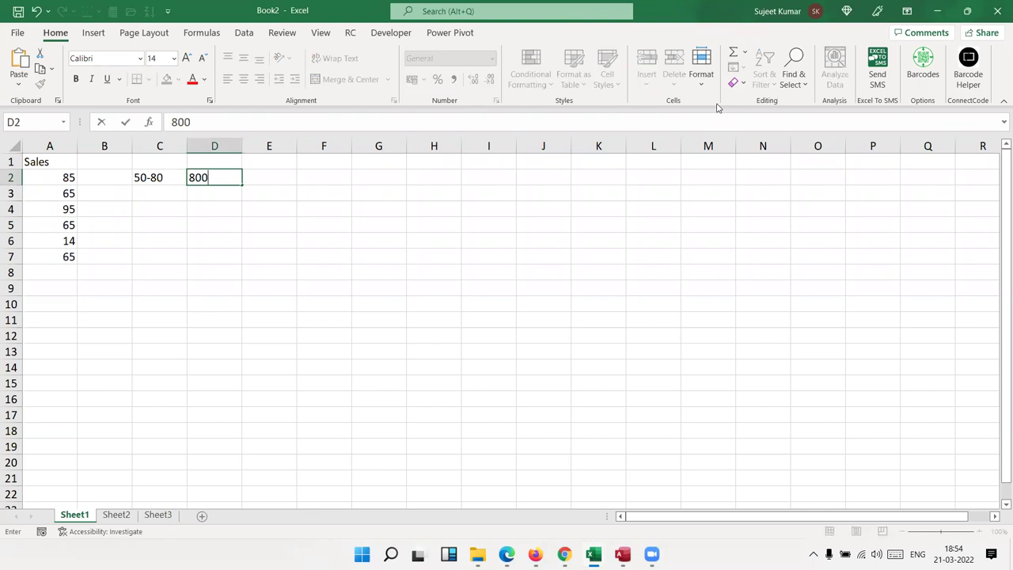
{"action": "key", "text": "Return"}
{"action": "key", "text": "Up"}
{"action": "key", "text": "Right"}
{"action": "type", "text": ">50"}
Step: Write the band limits >=50 in E2 and <=80 in E3
{"action": "key", "text": "Return"}
{"action": "type", "text": ">"}
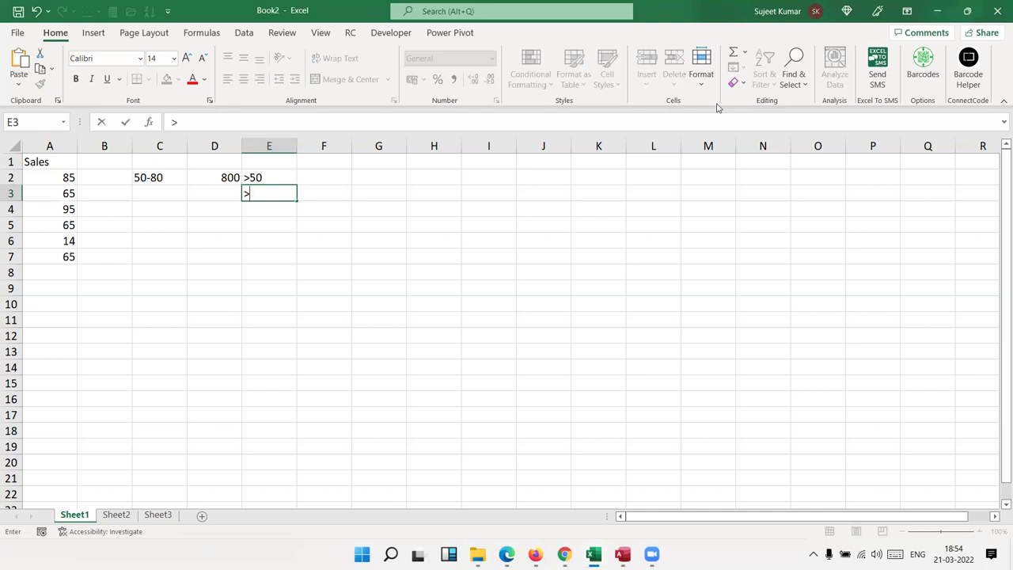
{"action": "key", "text": "Escape"}
{"action": "key", "text": "Up"}
{"action": "type", "text": ">="}
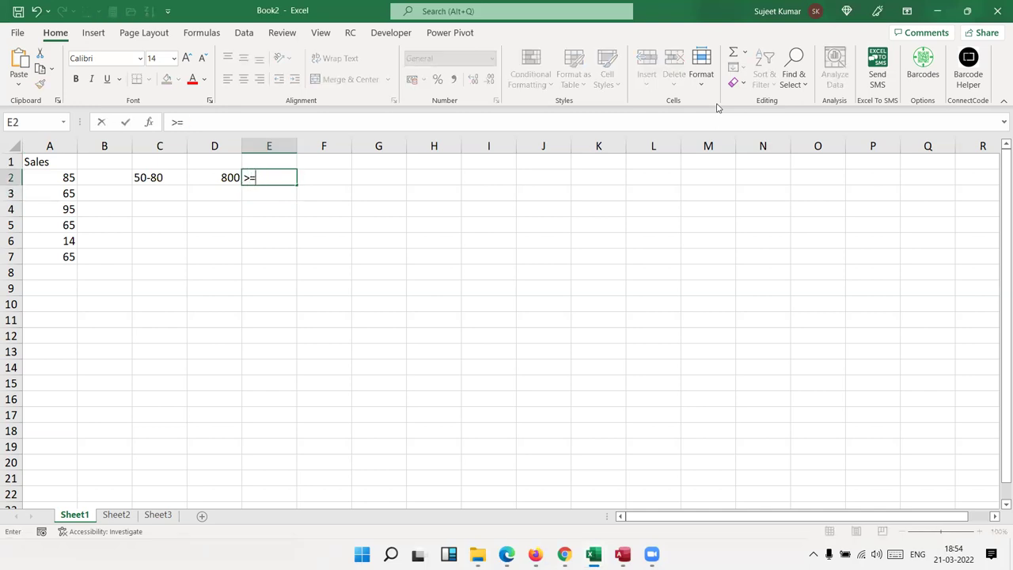
{"action": "type", "text": "50"}
{"action": "key", "text": "Return"}
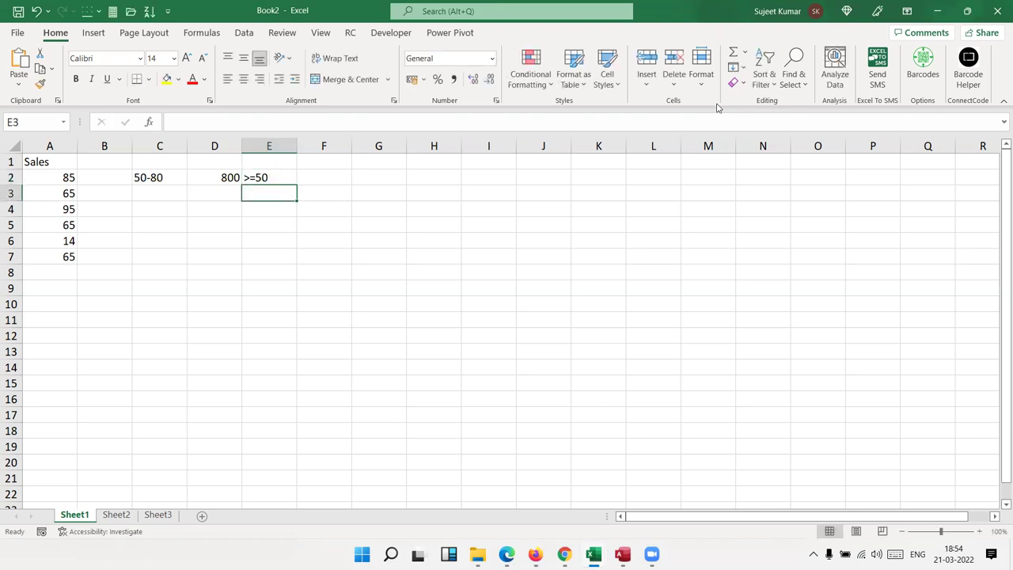
{"action": "type", "text": "<"}
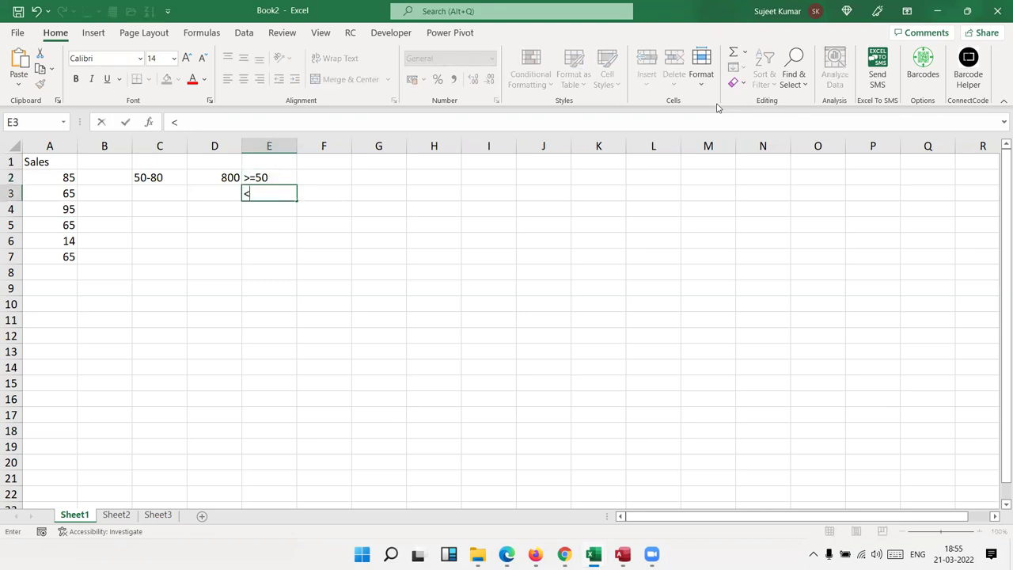
{"action": "type", "text": "="}
{"action": "type", "text": "80"}
{"action": "key", "text": "Return"}
{"action": "key", "text": "Up"}
{"action": "key", "text": "Left"}
{"action": "key", "text": "Up"}
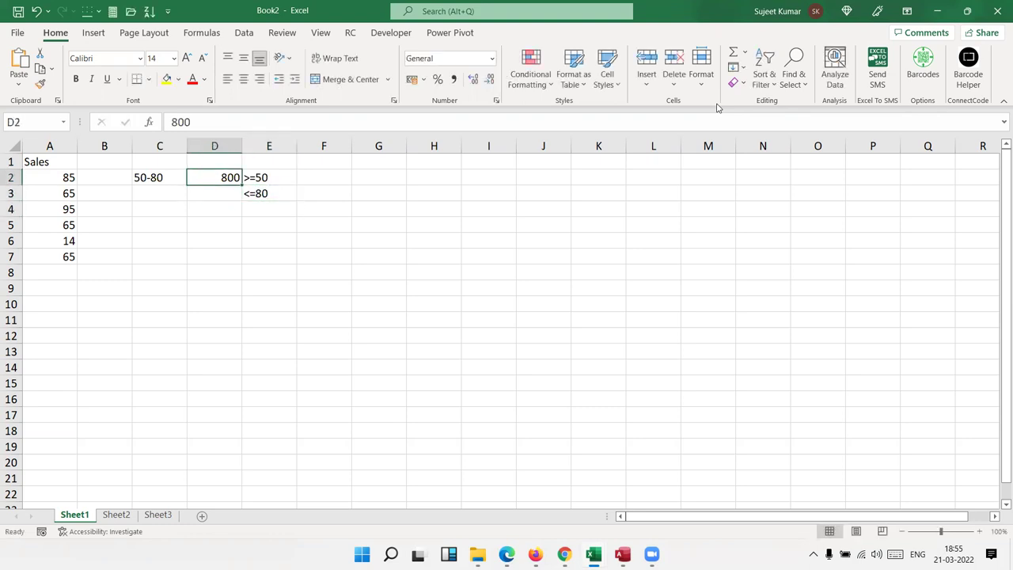
{"action": "key", "text": "Left"}
{"action": "key", "text": "Left"}
Step: Enter =AND(A2>=50,A2<=80) in B2, which returns FALSE for the 85 in A2
{"action": "type", "text": "=and"}
{"action": "key", "text": "Tab"}
{"action": "key", "text": "Left"}
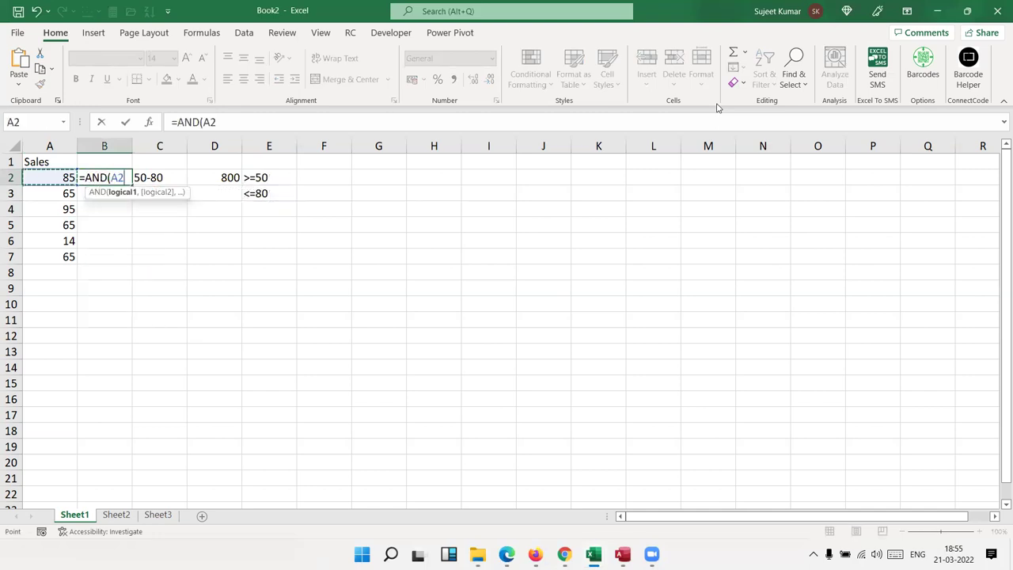
{"action": "type", "text": ">="}
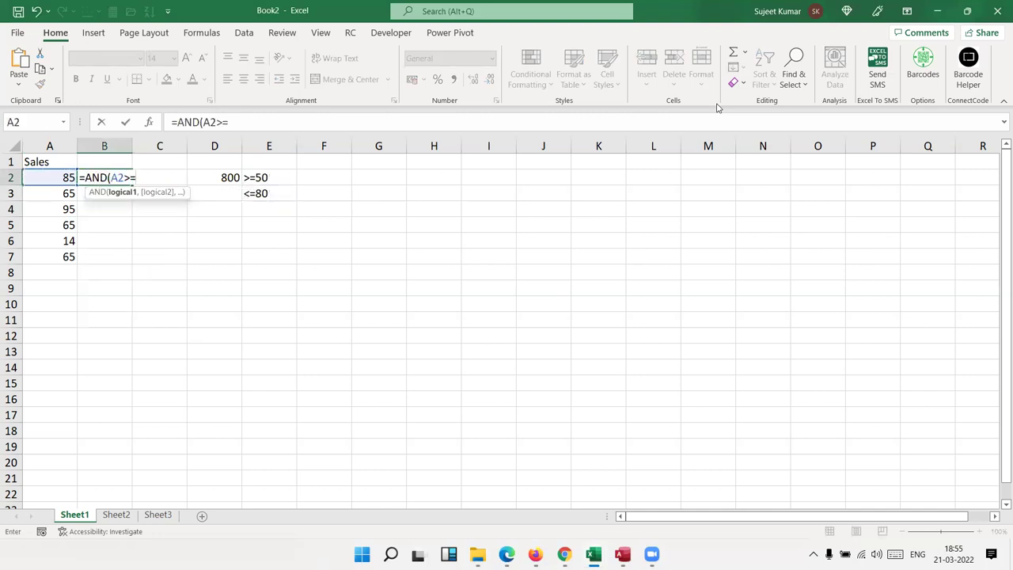
{"action": "type", "text": "50,"}
{"action": "key", "text": "Left"}
{"action": "type", "text": "<=80"}
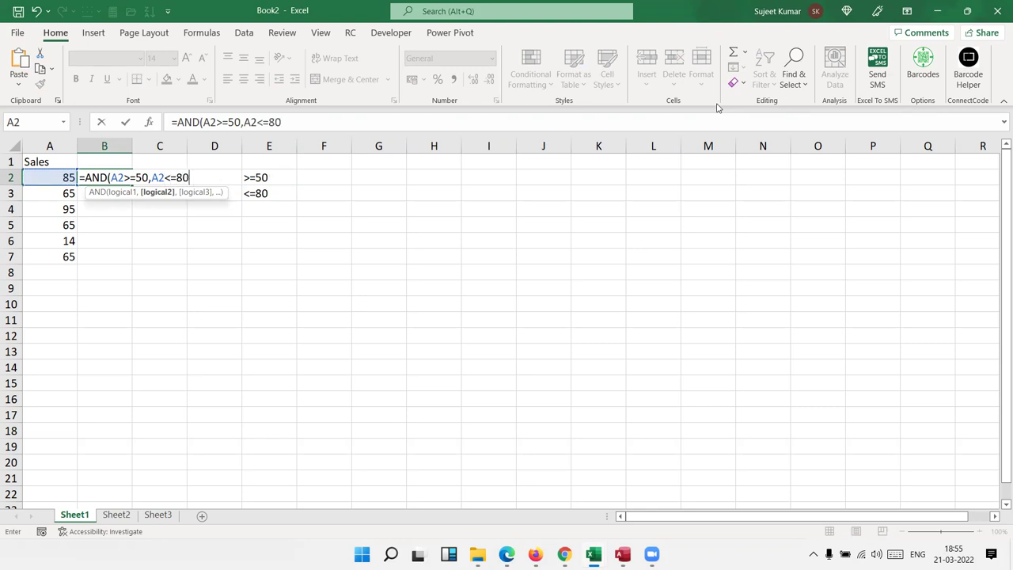
{"action": "type", "text": ")"}
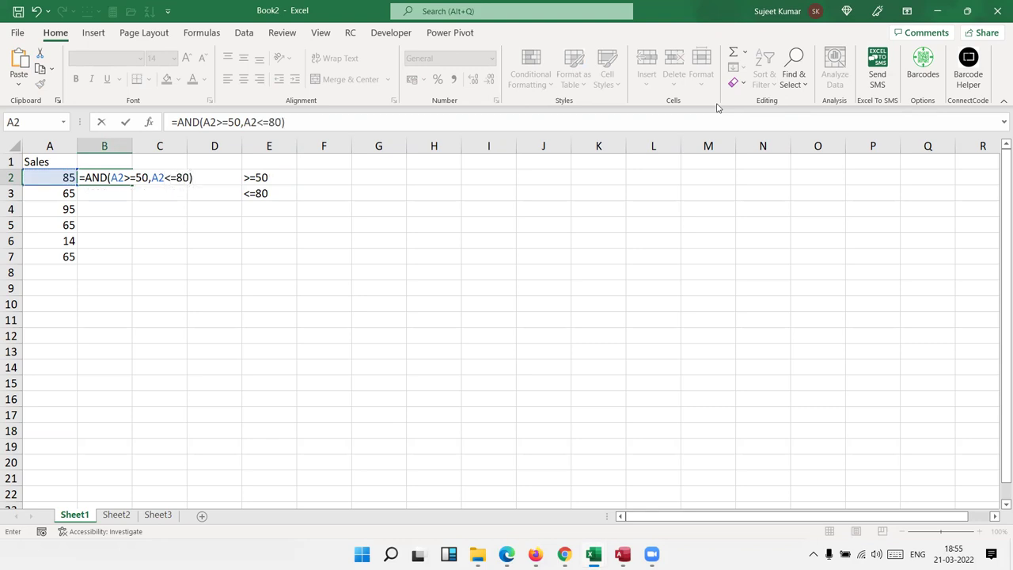
{"action": "key", "text": "Return"}
{"action": "key", "text": "Up"}
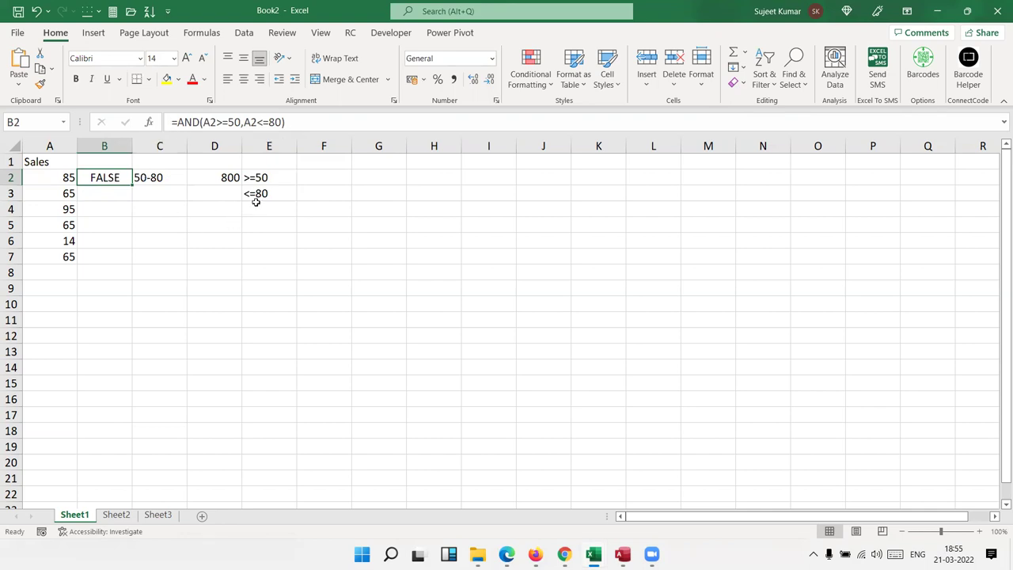
{"action": "left_click", "coordinate": [171, 205]}
Step: Add the <50 band with amount 100 in C4:D4
{"action": "type", "text": "<5"}
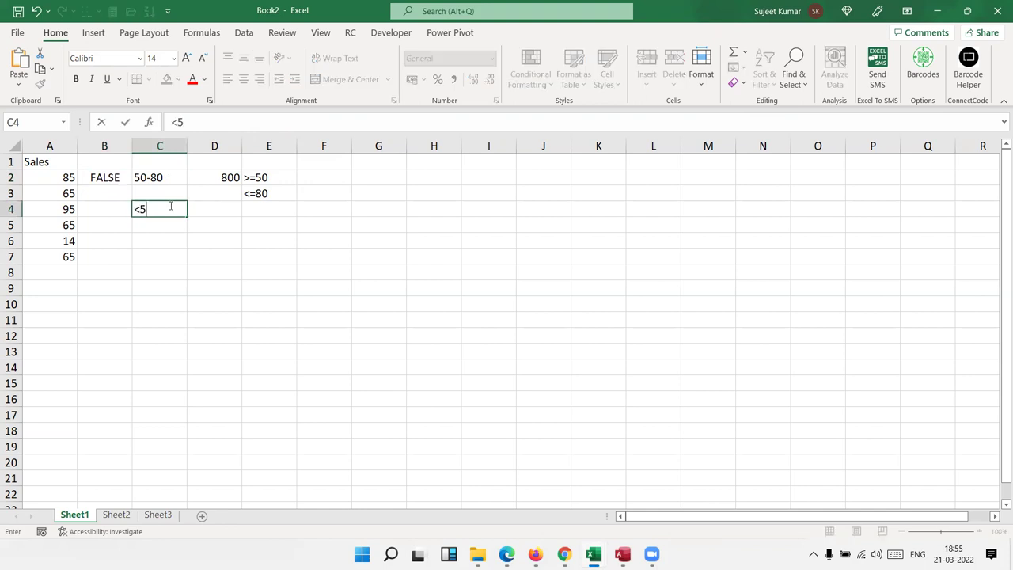
{"action": "type", "text": "0"}
{"action": "key", "text": "Tab"}
{"action": "type", "text": "100"}
{"action": "key", "text": "Return"}
Step: Add the >80 band with amount 500 in C5:D5, keeping existing data at the replace prompt
{"action": "type", "text": "?"}
{"action": "key", "text": "BackSpace"}
{"action": "type", "text": ">"}
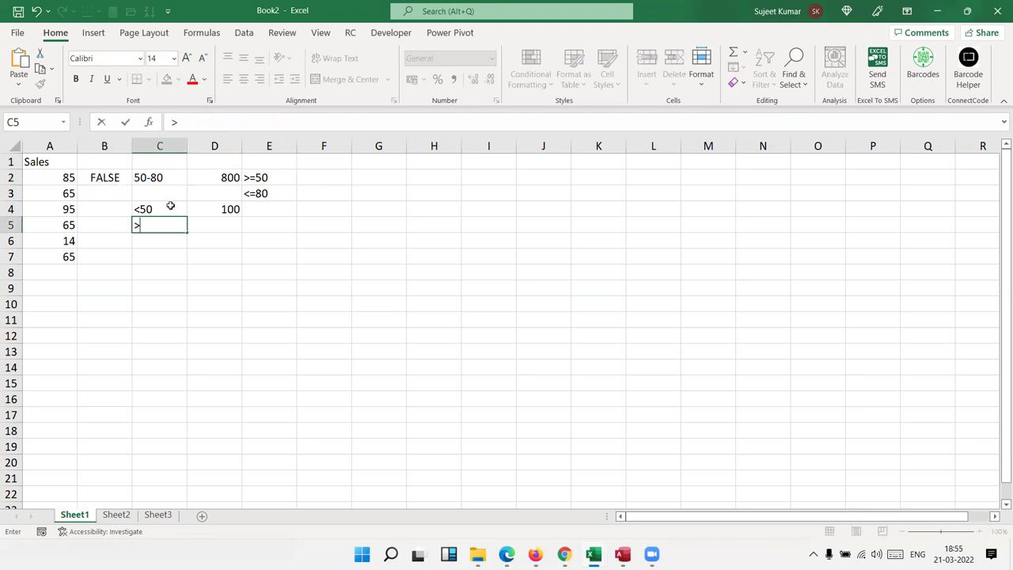
{"action": "type", "text": "80"}
{"action": "key", "text": "Tab"}
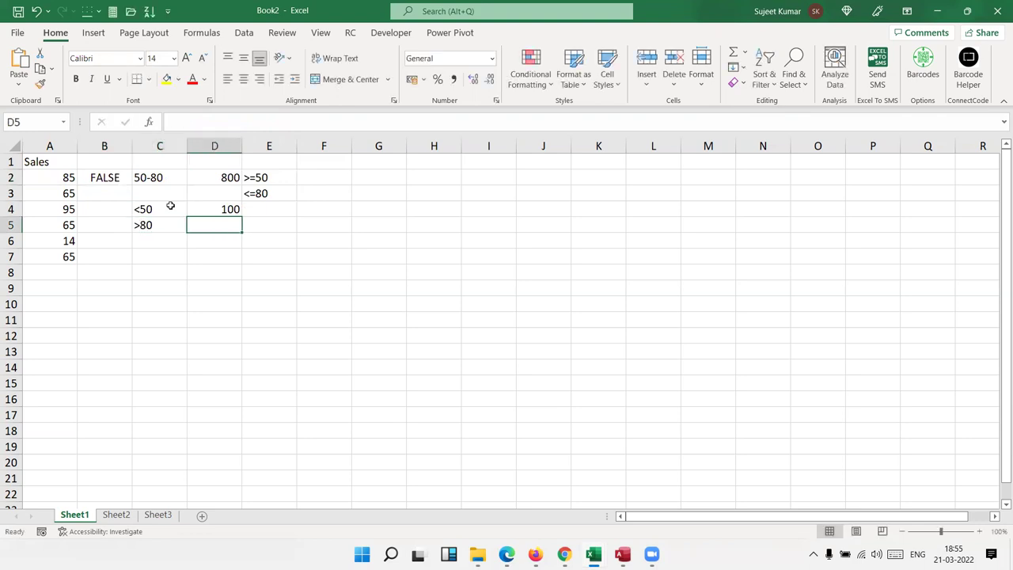
{"action": "type", "text": "500"}
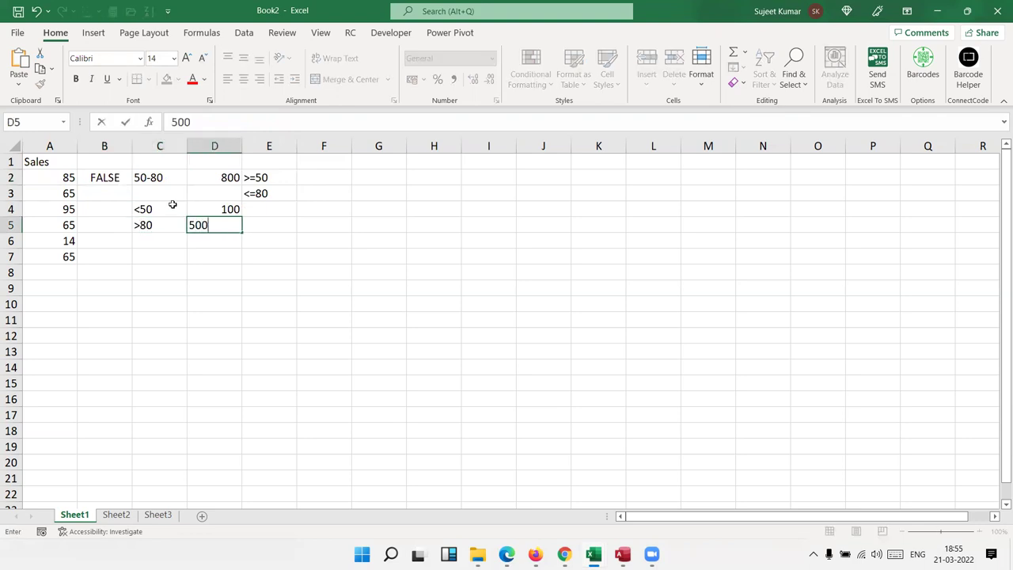
{"action": "key", "text": "Return"}
{"action": "mouse_move", "coordinate": [238, 242]}
{"action": "left_mouse_down"}
{"action": "mouse_move", "coordinate": [185, 209]}
{"action": "mouse_move", "coordinate": [226, 240]}
{"action": "left_mouse_up"}
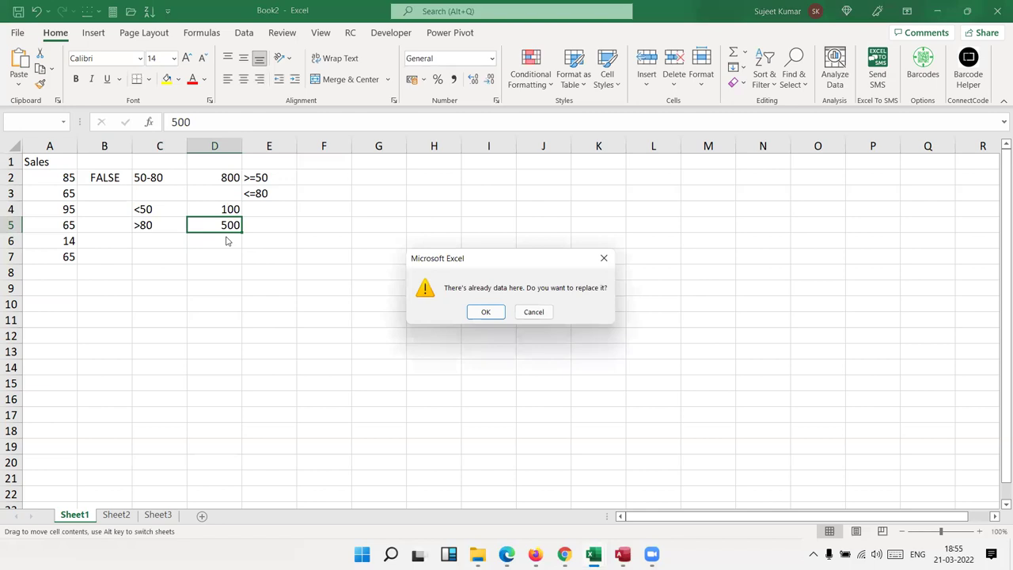
{"action": "key", "text": "Escape"}
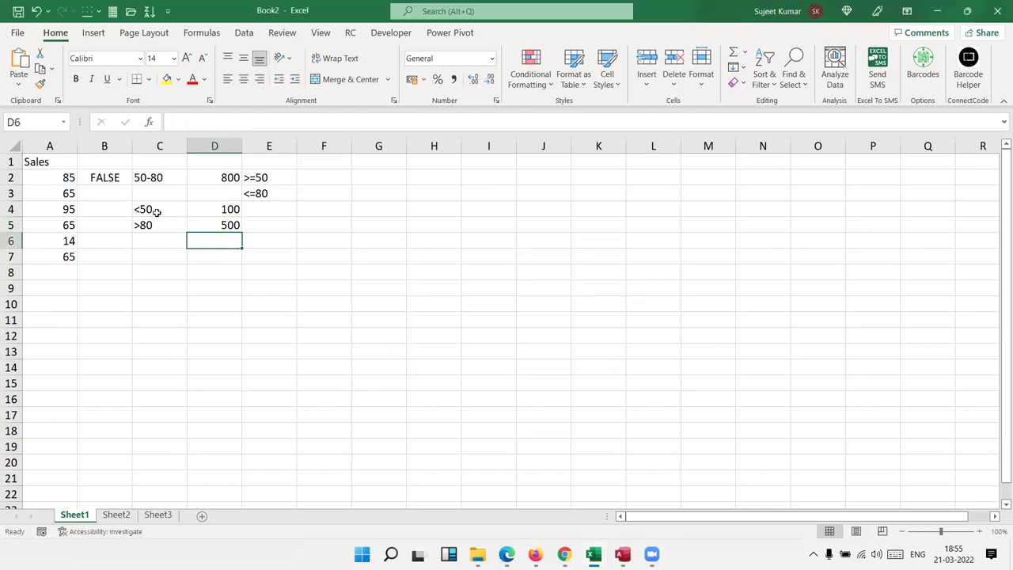
Step: Review the =AND(A2>=50,A2<=80) formula in B2, then delete it
{"action": "left_click", "coordinate": [90, 178]}
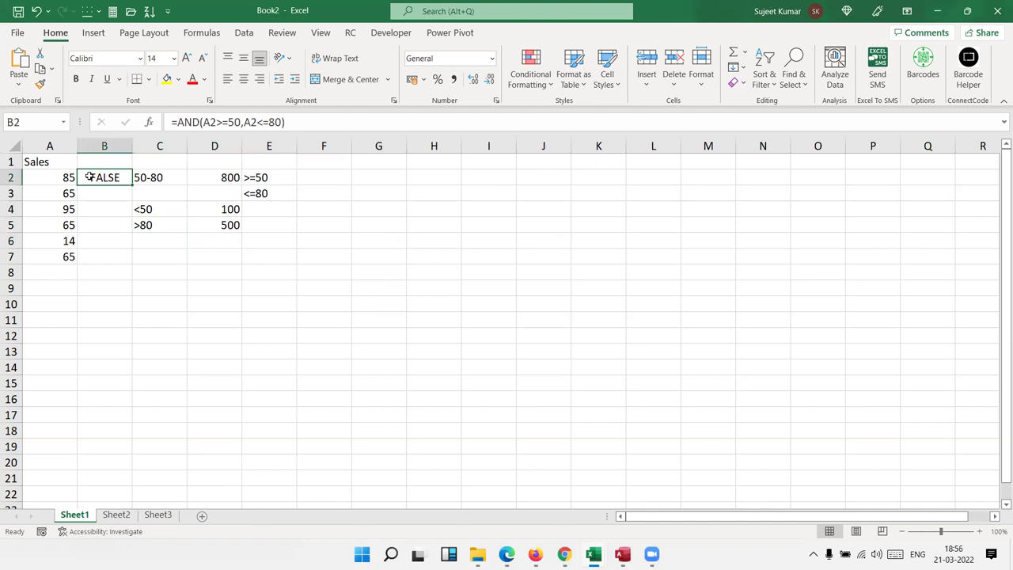
{"action": "left_click_drag", "start_coordinate": [287, 123], "coordinate": [176, 122]}
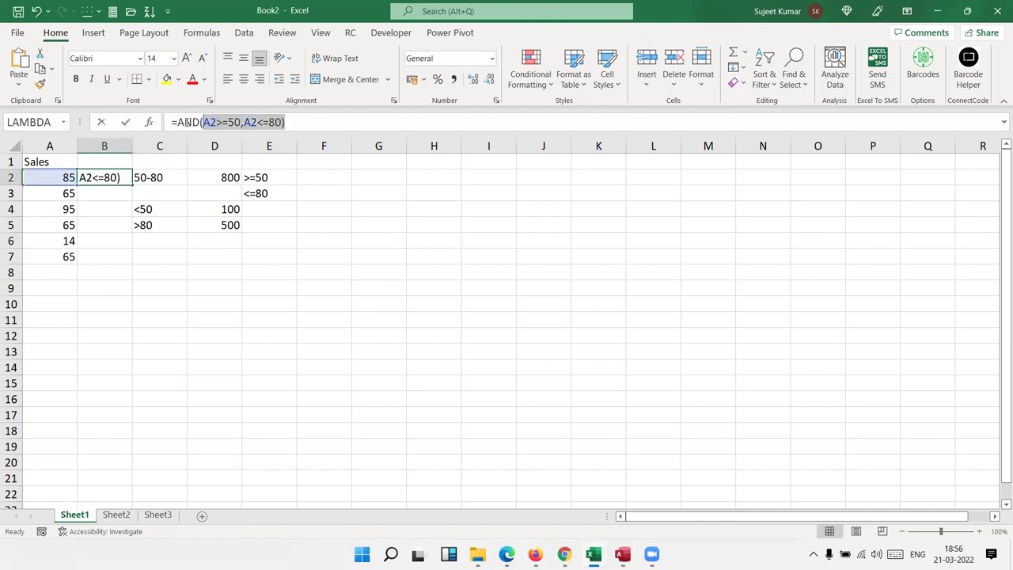
{"action": "key", "text": "Escape"}
{"action": "left_click", "coordinate": [201, 182]}
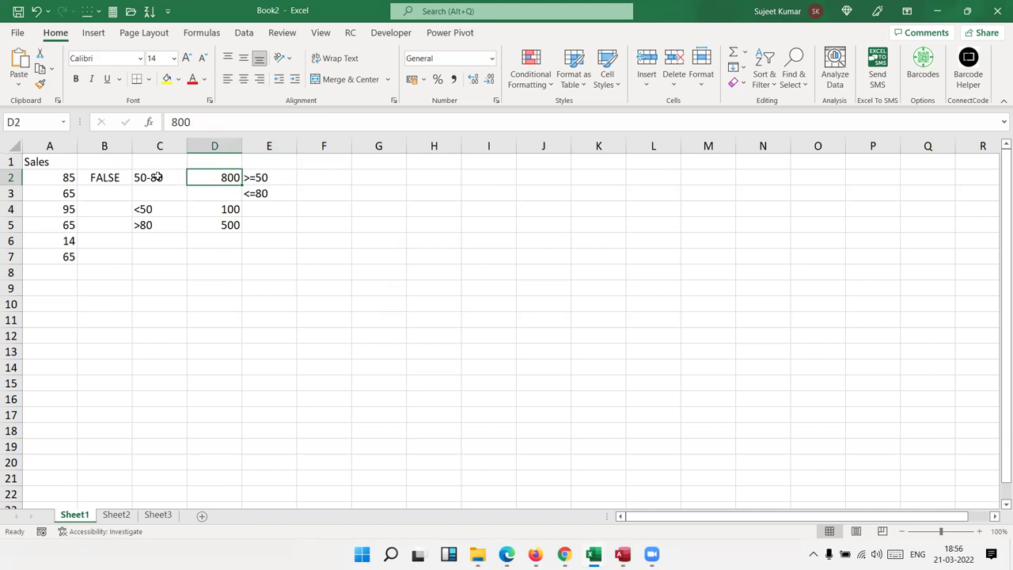
{"action": "left_click", "coordinate": [114, 177]}
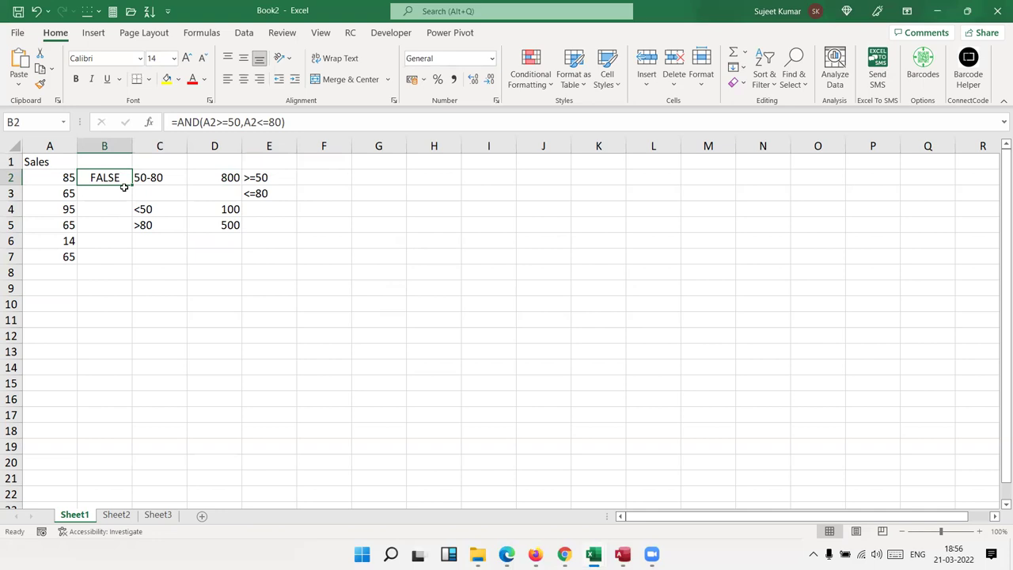
{"action": "key", "text": "Delete"}
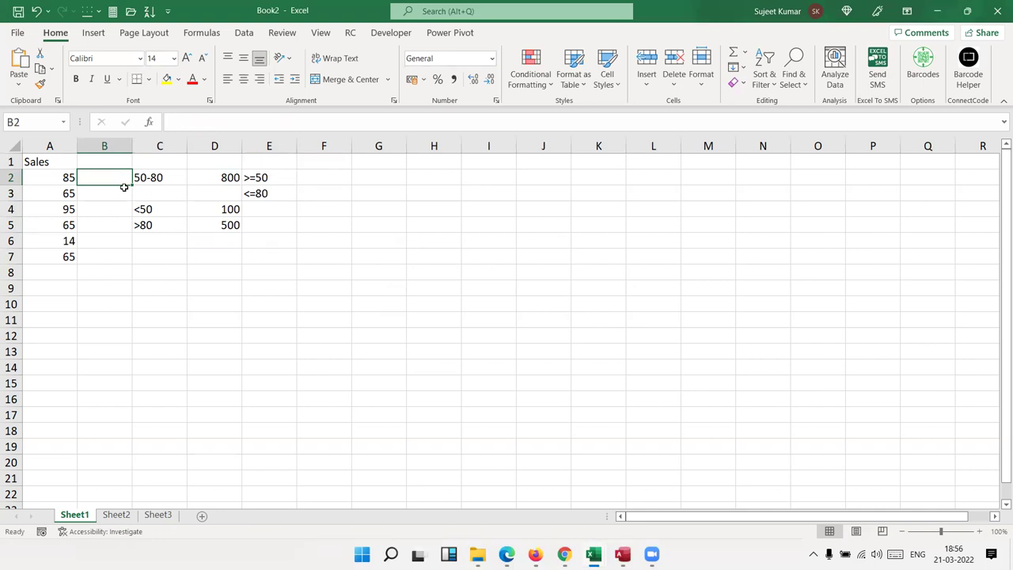
Step: Type =IF(A2>=50,IF(A2<=80,800,500),100) into B2, removing the stray bracket
{"action": "type", "text": "=if"}
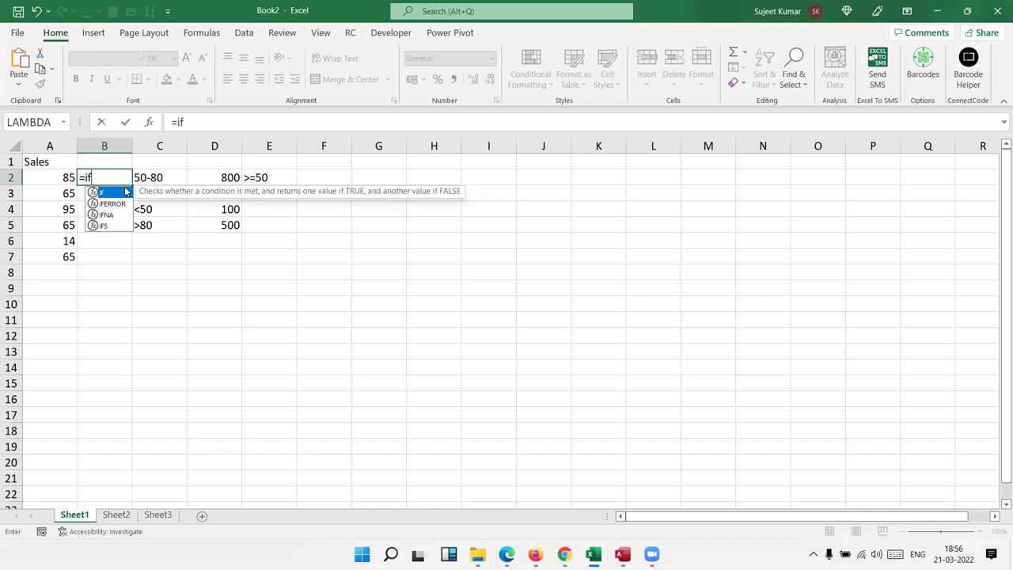
{"action": "double_click", "coordinate": [125, 191]}
{"action": "key", "text": "Left"}
{"action": "type", "text": ">=50"}
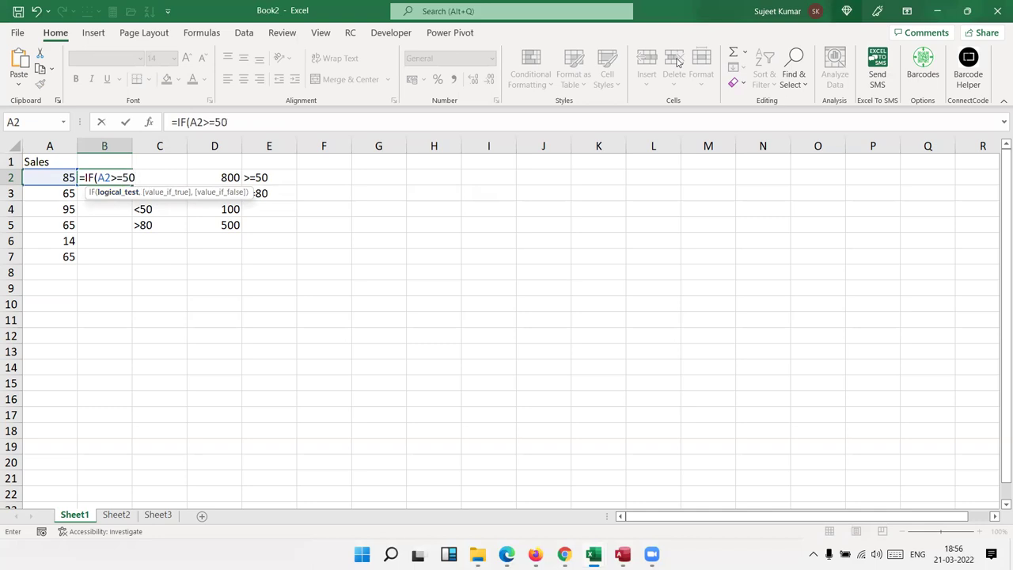
{"action": "type", "text": ","}
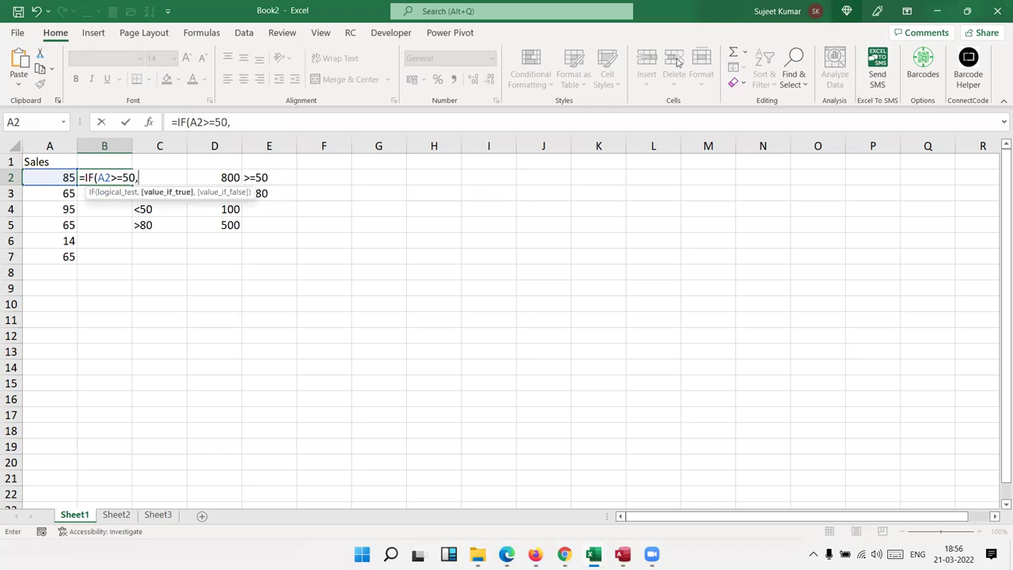
{"action": "type", "text": "if"}
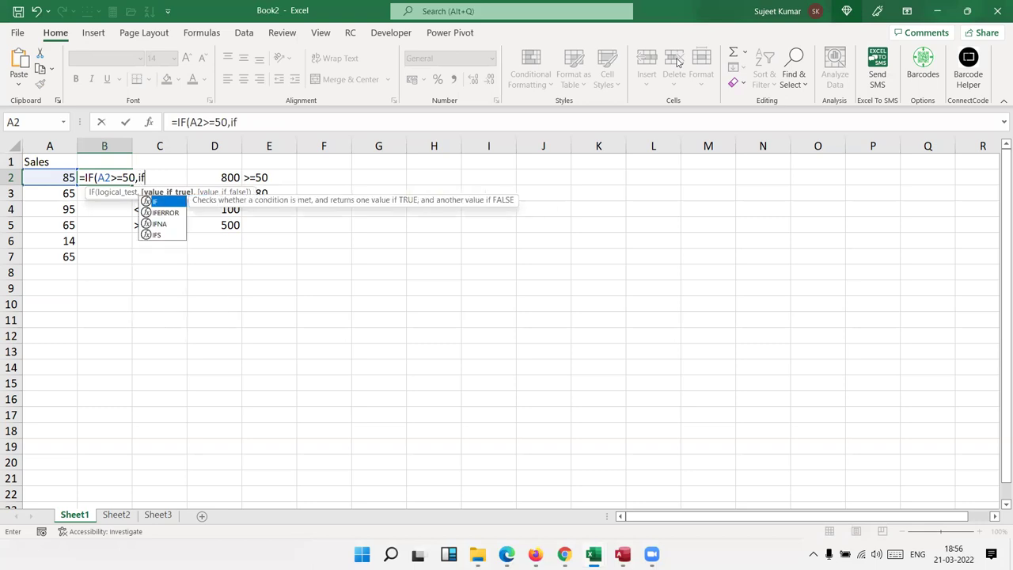
{"action": "key", "text": "Tab"}
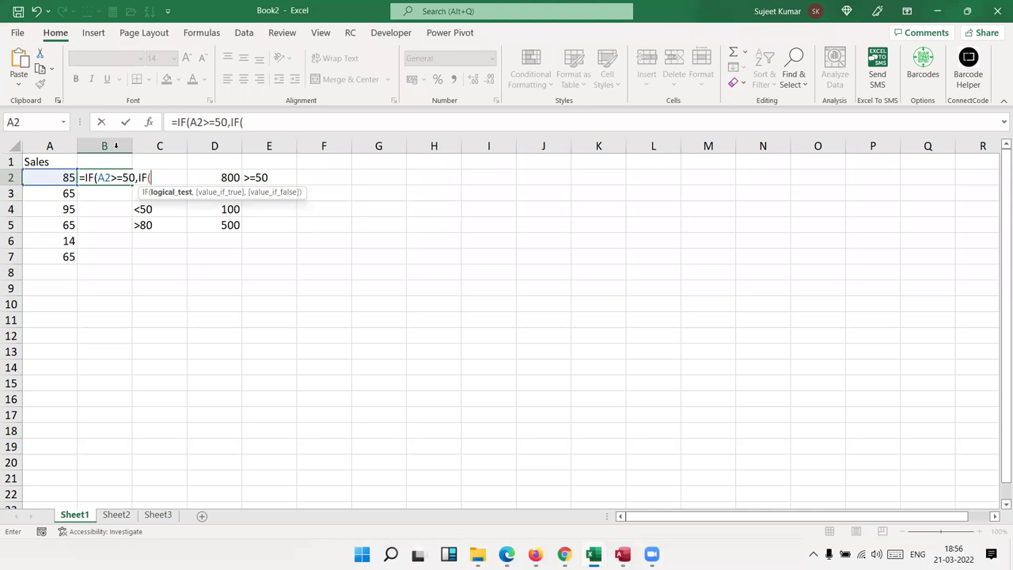
{"action": "left_click", "coordinate": [47, 182]}
{"action": "type", "text": "<="}
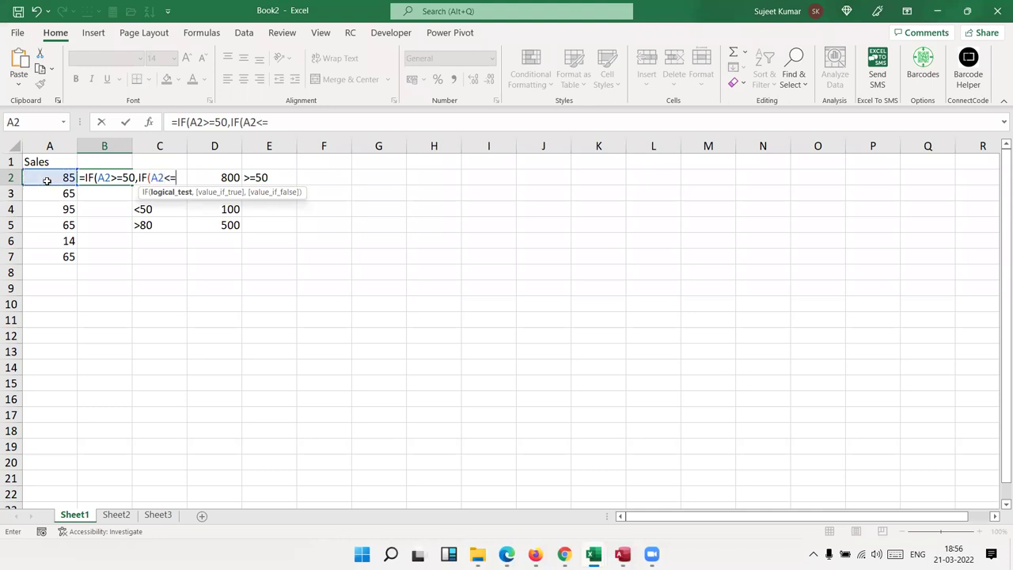
{"action": "type", "text": "80,"}
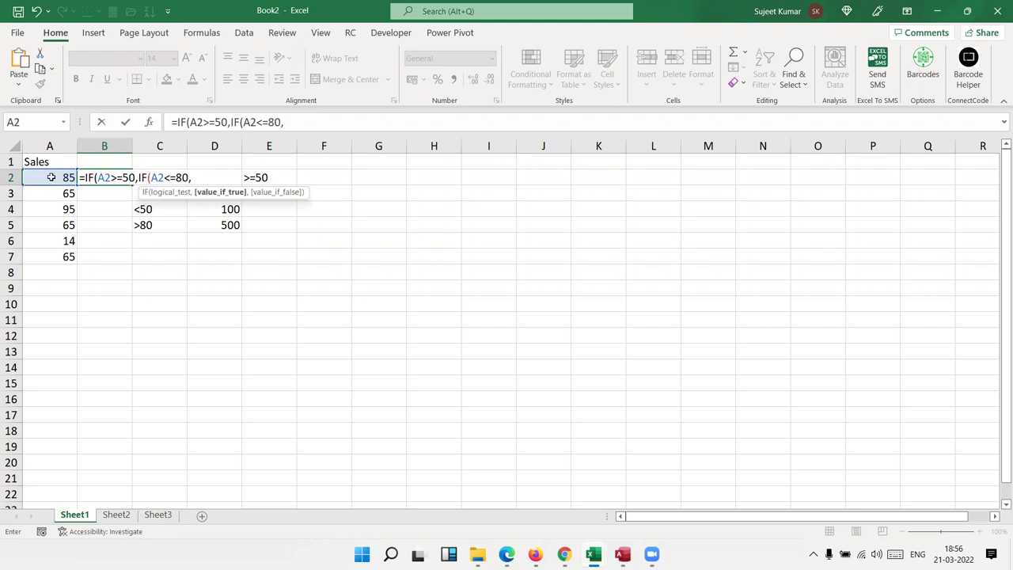
{"action": "type", "text": "800,"}
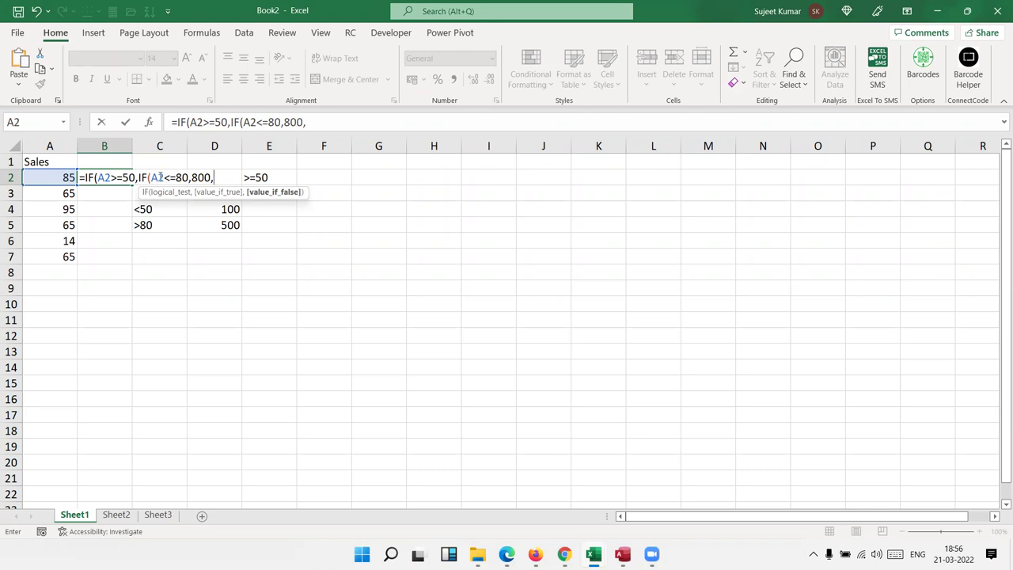
{"action": "type", "text": "500"}
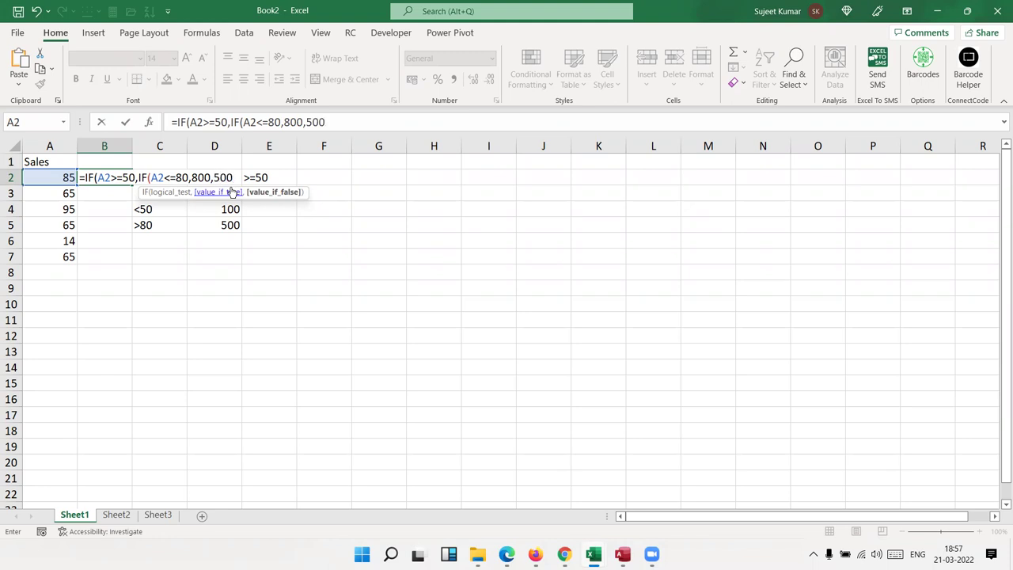
{"action": "type", "text": "),100)("}
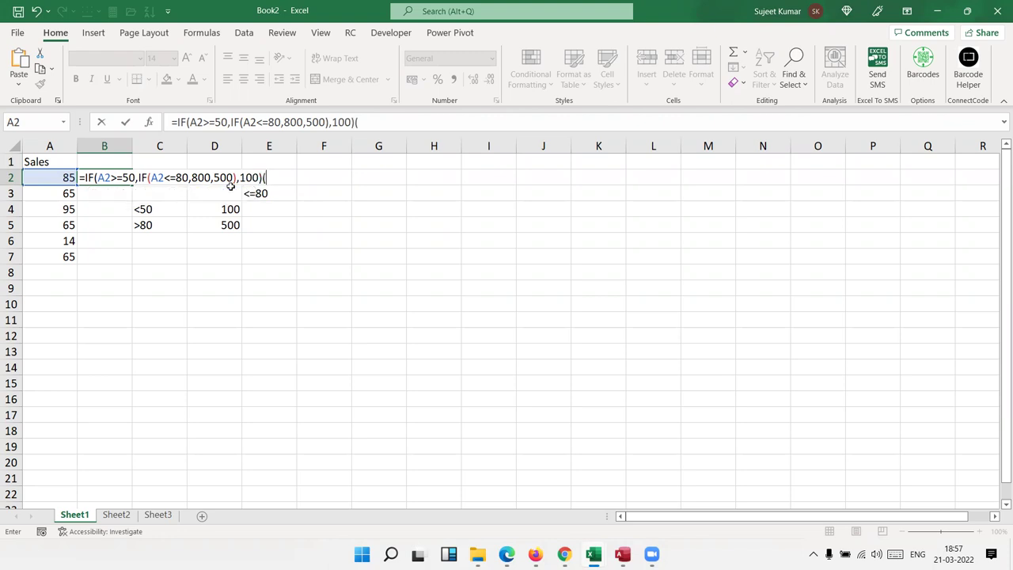
{"action": "key", "text": "BackSpace"}
{"action": "left_click_drag", "start_coordinate": [98, 186], "coordinate": [141, 190]}
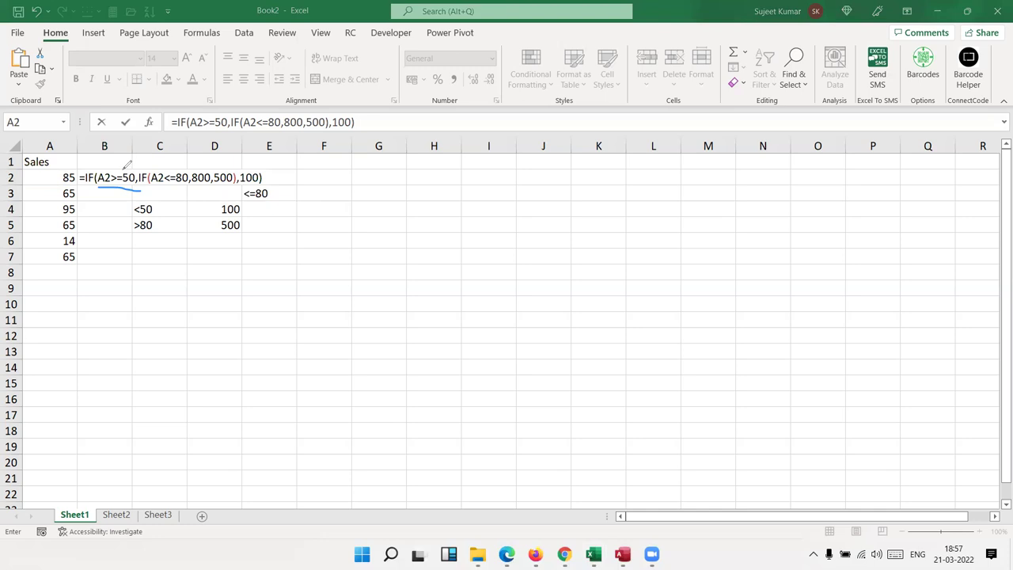
{"action": "mouse_move", "coordinate": [123, 169]}
{"action": "left_mouse_down"}
{"action": "mouse_move", "coordinate": [156, 159]}
{"action": "mouse_move", "coordinate": [174, 170]}
{"action": "left_mouse_up"}
{"action": "mouse_move", "coordinate": [114, 193]}
{"action": "left_mouse_down"}
{"action": "mouse_move", "coordinate": [269, 286]}
{"action": "mouse_move", "coordinate": [261, 190]}
{"action": "mouse_move", "coordinate": [246, 195]}
{"action": "mouse_move", "coordinate": [270, 187]}
{"action": "left_mouse_up"}
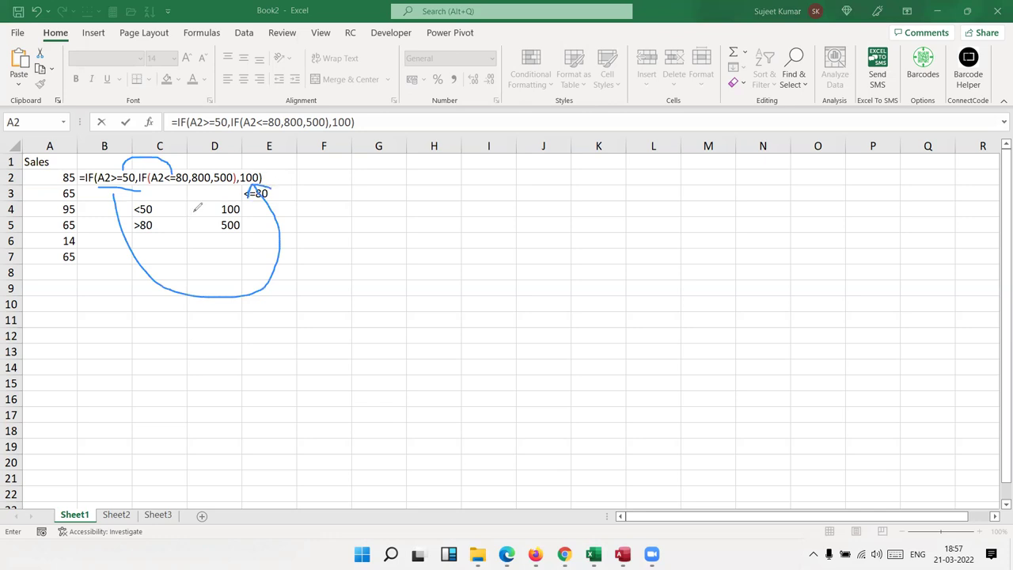
{"action": "left_click_drag", "start_coordinate": [155, 187], "coordinate": [190, 184]}
{"action": "mouse_move", "coordinate": [180, 170]}
{"action": "left_mouse_down"}
{"action": "mouse_move", "coordinate": [186, 159]}
{"action": "mouse_move", "coordinate": [204, 173]}
{"action": "mouse_move", "coordinate": [170, 191]}
{"action": "mouse_move", "coordinate": [224, 189]}
{"action": "mouse_move", "coordinate": [229, 179]}
{"action": "left_mouse_up"}
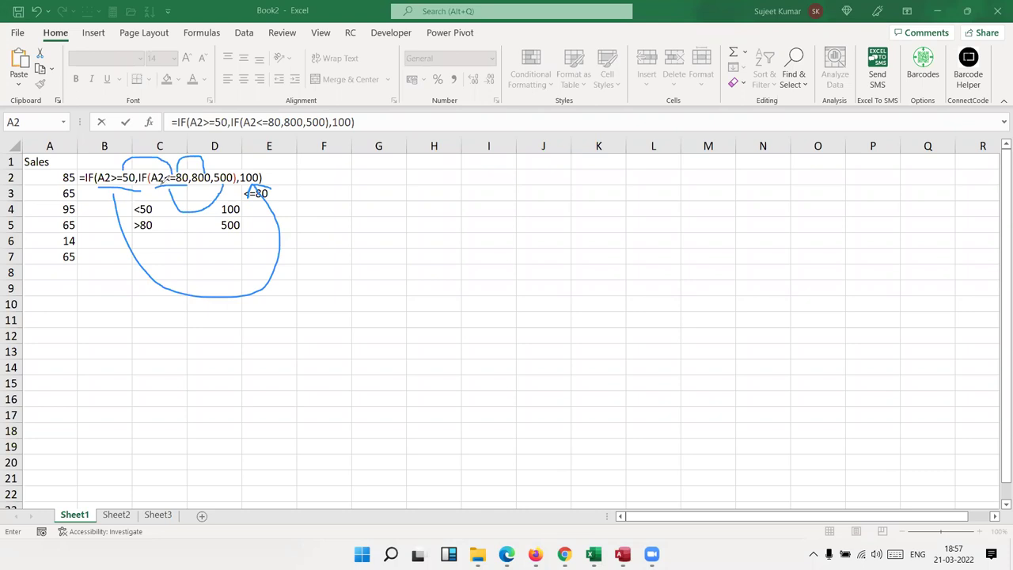
{"action": "key", "text": "Escape"}
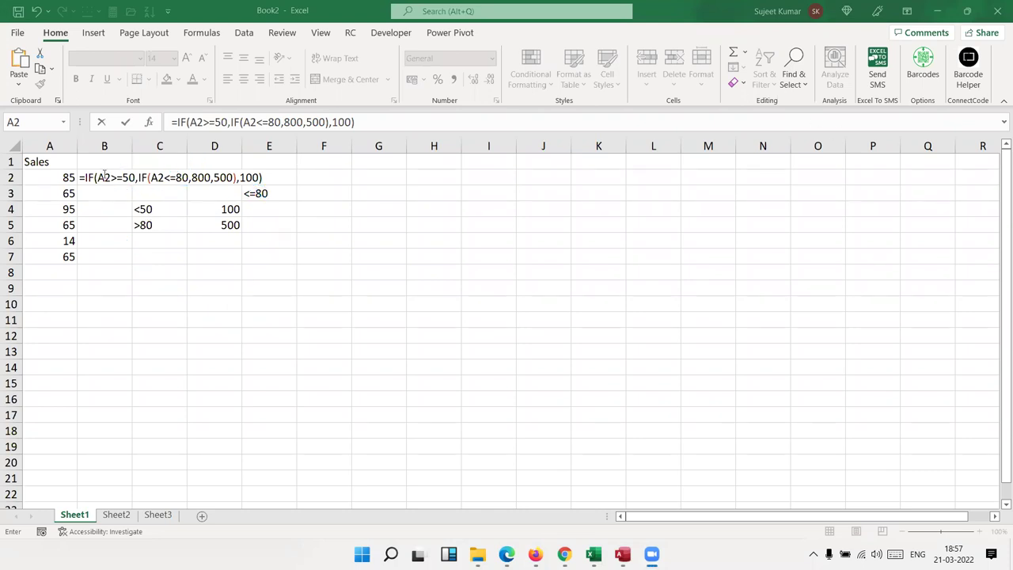
Step: Review the nested IF's test and true/false arguments, then commit the formula in B2
{"action": "double_click", "coordinate": [105, 176]}
{"action": "mouse_move", "coordinate": [137, 177]}
{"action": "left_mouse_down"}
{"action": "mouse_move", "coordinate": [238, 177]}
{"action": "mouse_move", "coordinate": [138, 178]}
{"action": "left_mouse_up"}
{"action": "left_click", "coordinate": [234, 178]}
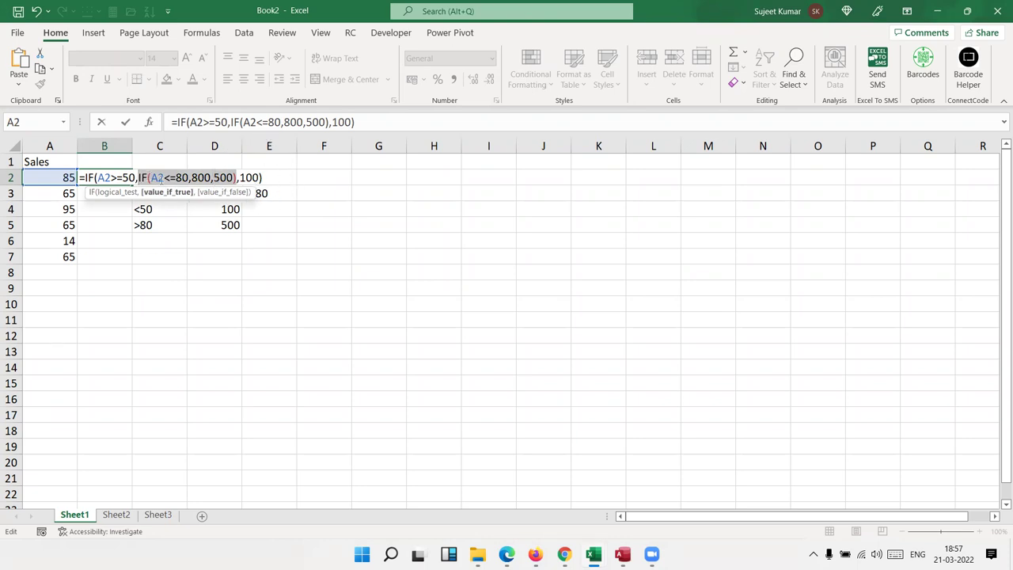
{"action": "left_click", "coordinate": [159, 178]}
{"action": "left_click_drag", "start_coordinate": [171, 174], "coordinate": [187, 178]}
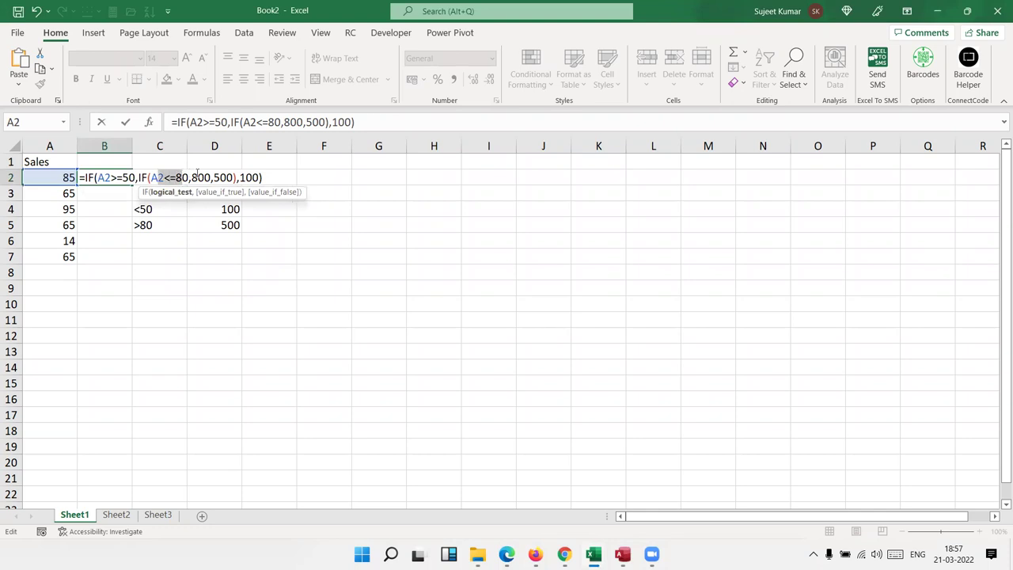
{"action": "left_click", "coordinate": [194, 178]}
{"action": "left_click", "coordinate": [219, 179]}
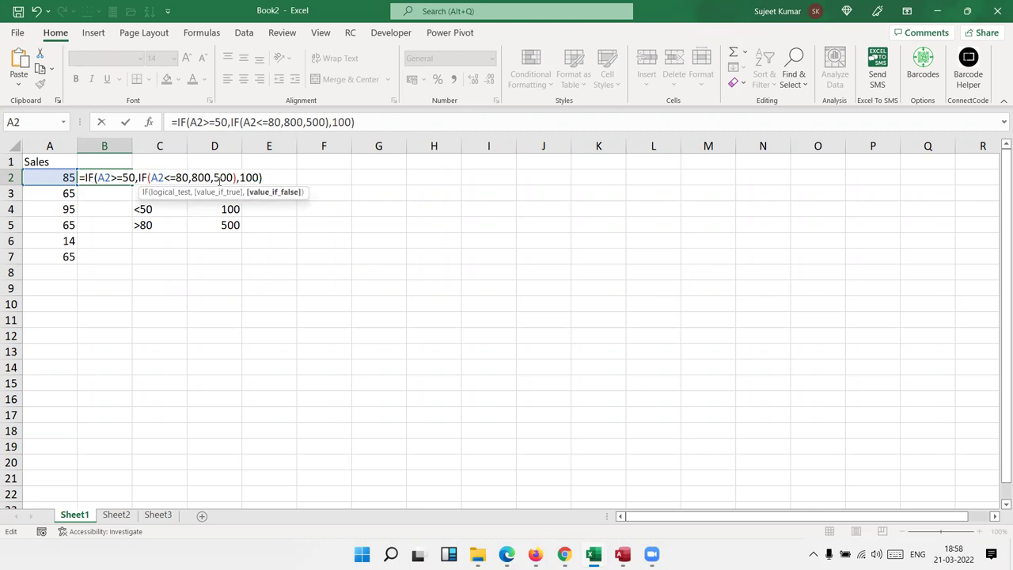
{"action": "key", "text": "Return"}
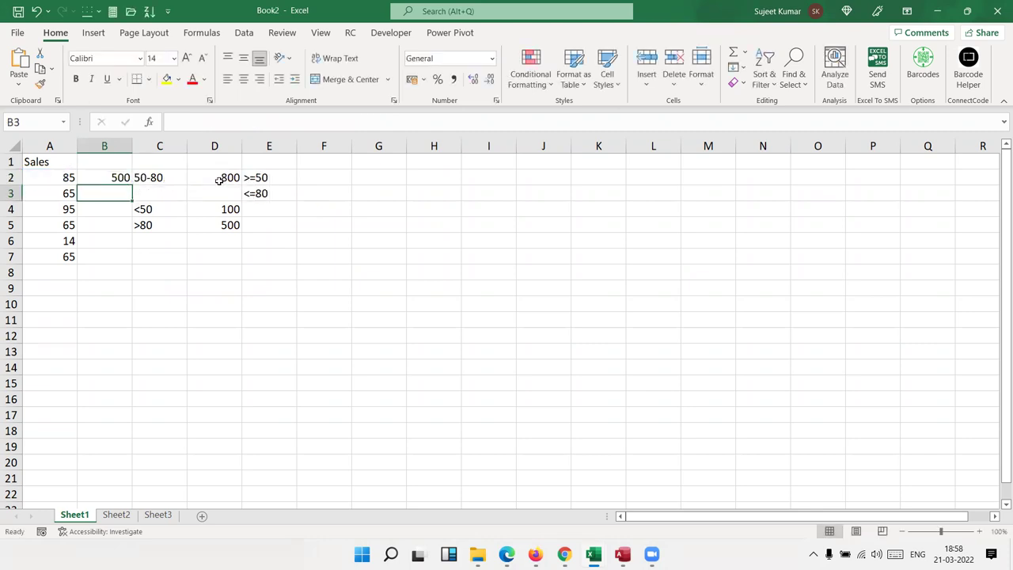
Step: Copy the formula down to B7, giving 500, 800, 500, 800, 100, 800
{"action": "left_click", "coordinate": [123, 176]}
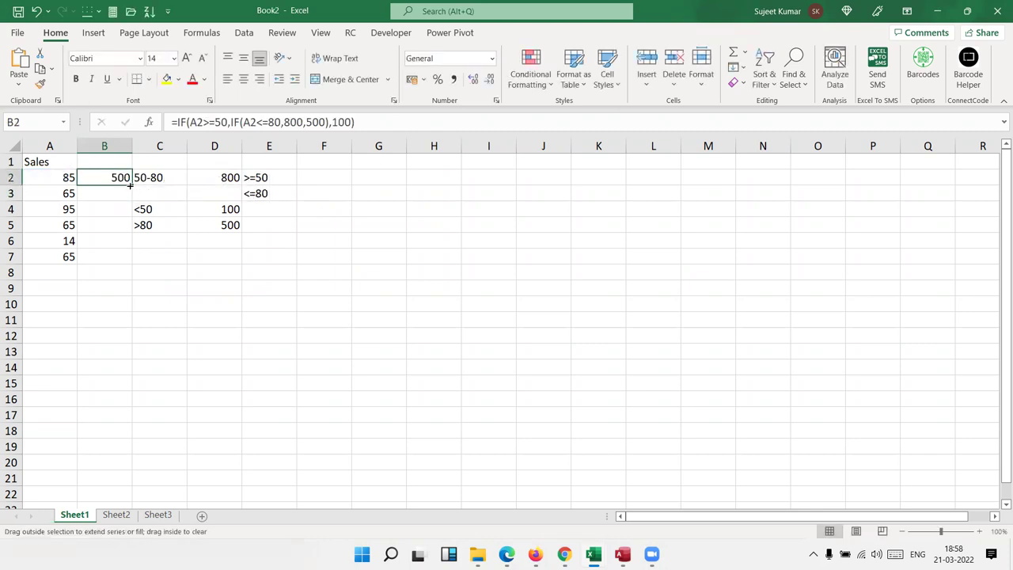
{"action": "double_click", "coordinate": [131, 183]}
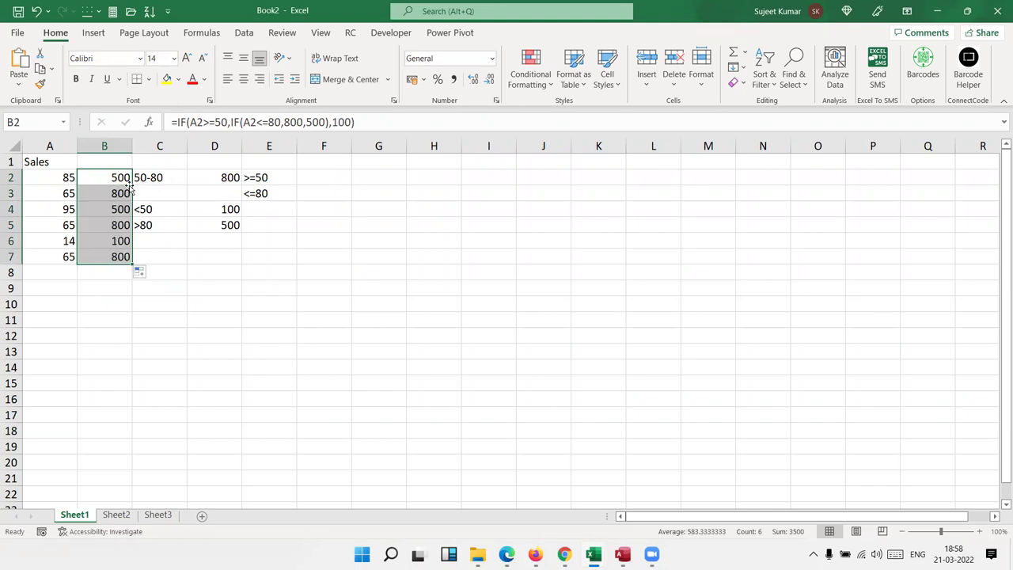
{"action": "left_click", "coordinate": [379, 179]}
{"action": "left_click", "coordinate": [435, 175]}
Step: Type Sat in H2 and fill the day series down to H19
{"action": "type", "text": "Sat"}
{"action": "key", "text": "Return"}
{"action": "left_click", "coordinate": [435, 176]}
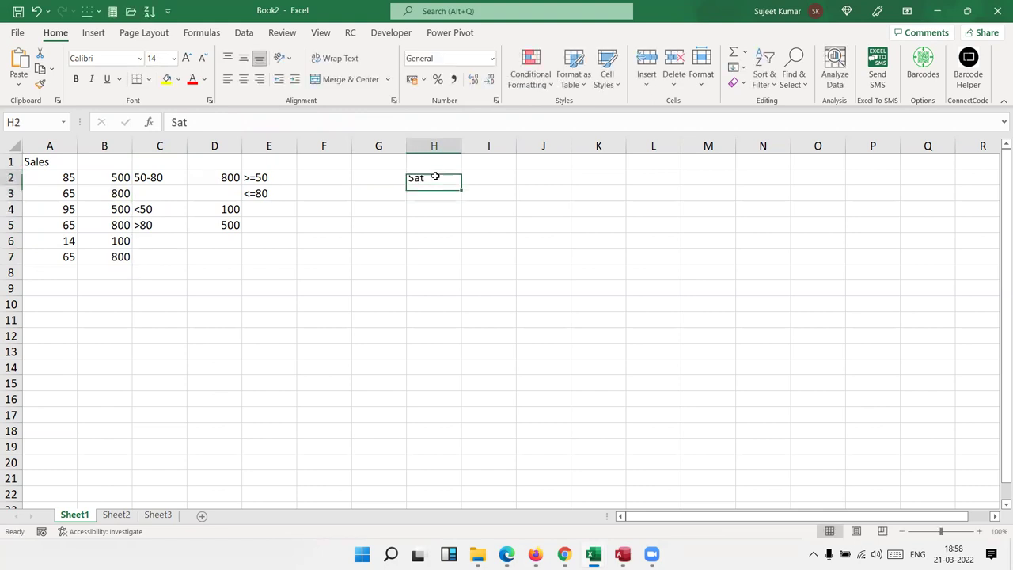
{"action": "left_click_drag", "start_coordinate": [461, 186], "coordinate": [442, 451]}
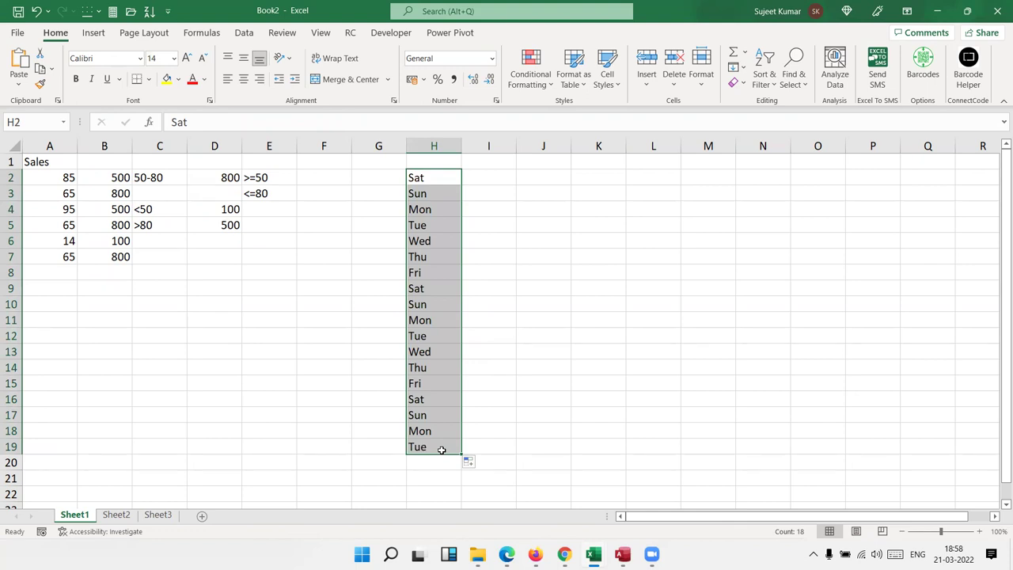
Step: Build the lookup Sat–HD, Sun–OFF, M-F–Open in J2:K4
{"action": "key", "text": "Right"}
{"action": "key", "text": "Right"}
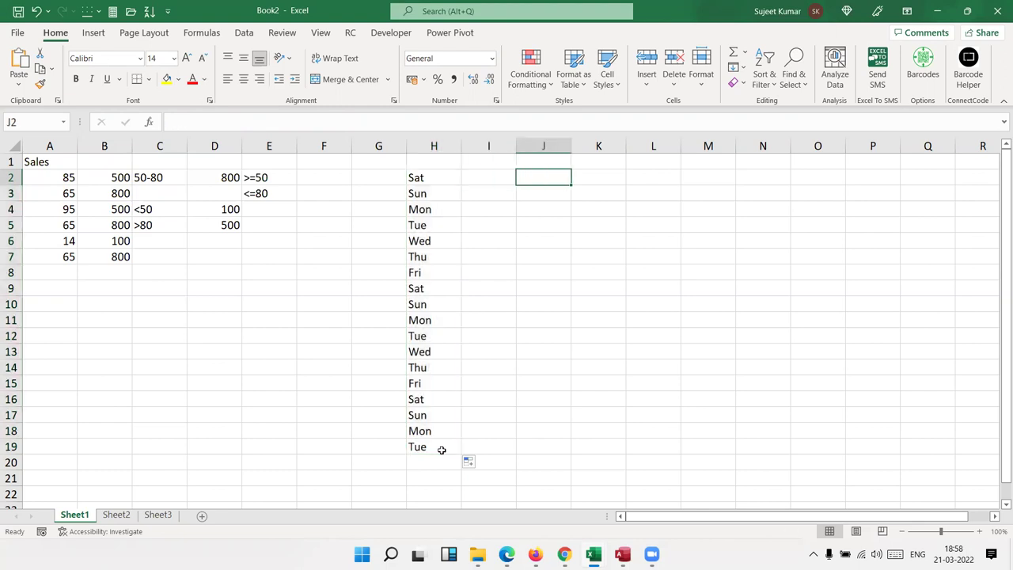
{"action": "type", "text": "Sat"}
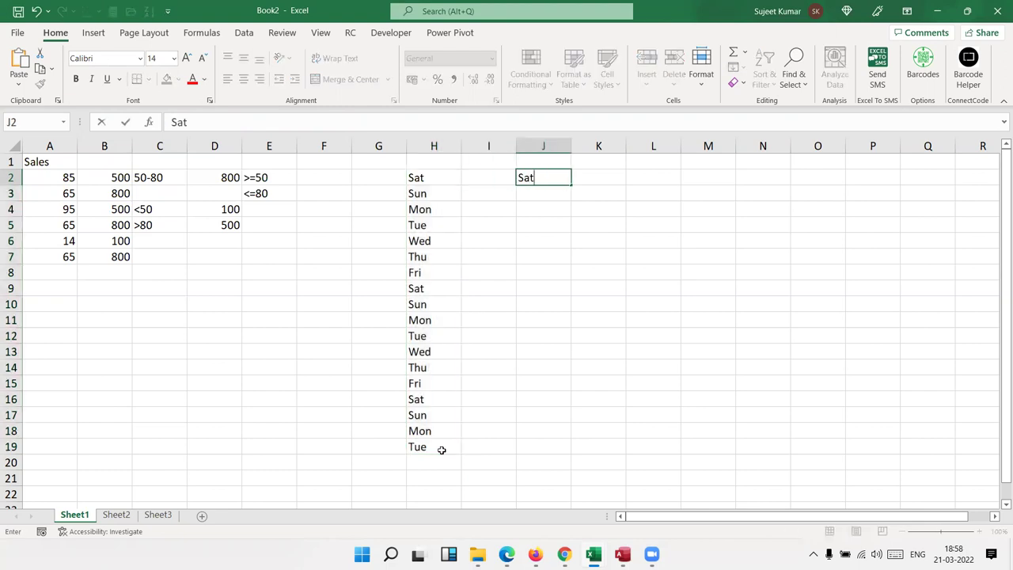
{"action": "key", "text": "Tab"}
{"action": "type", "text": "HD"}
{"action": "key", "text": "Return"}
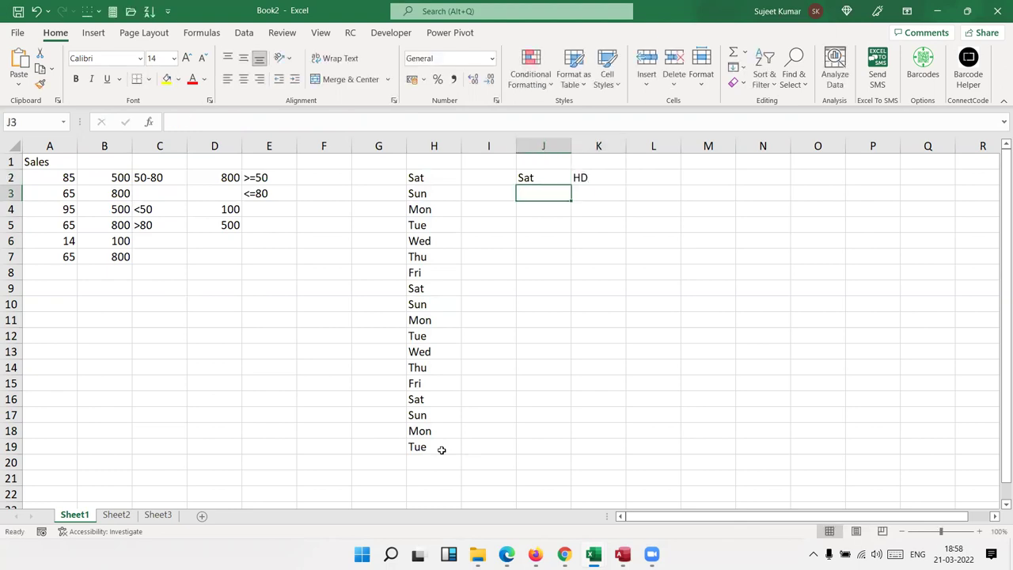
{"action": "type", "text": "Sun"}
{"action": "key", "text": "Tab"}
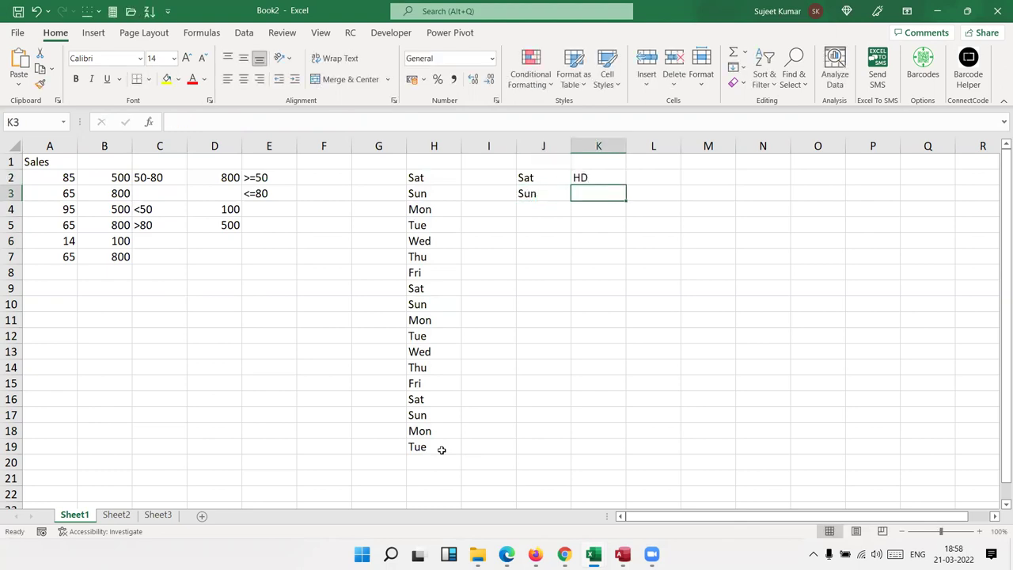
{"action": "type", "text": "OFF"}
{"action": "key", "text": "Return"}
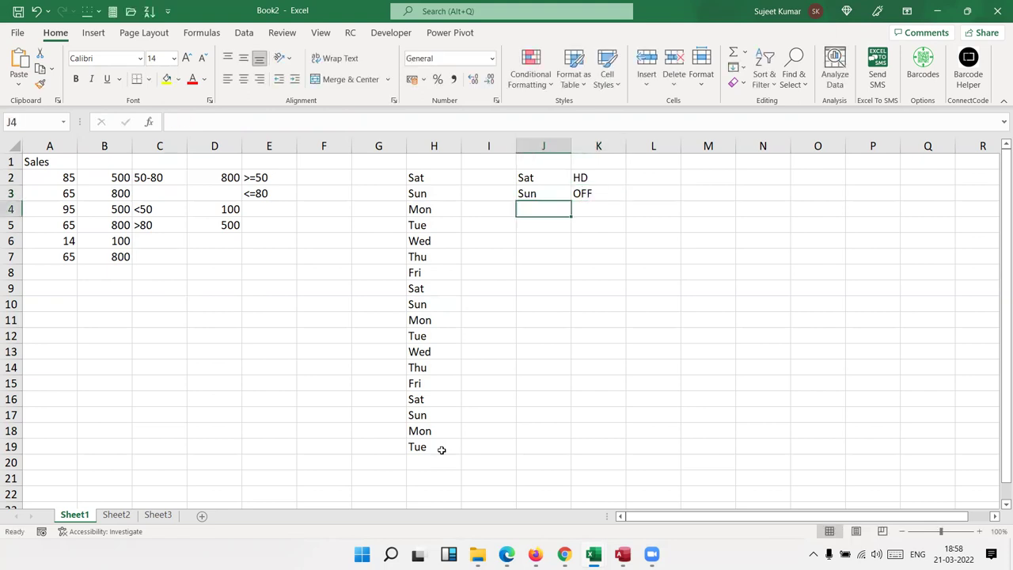
{"action": "type", "text": "M-F"}
{"action": "key", "text": "Tab"}
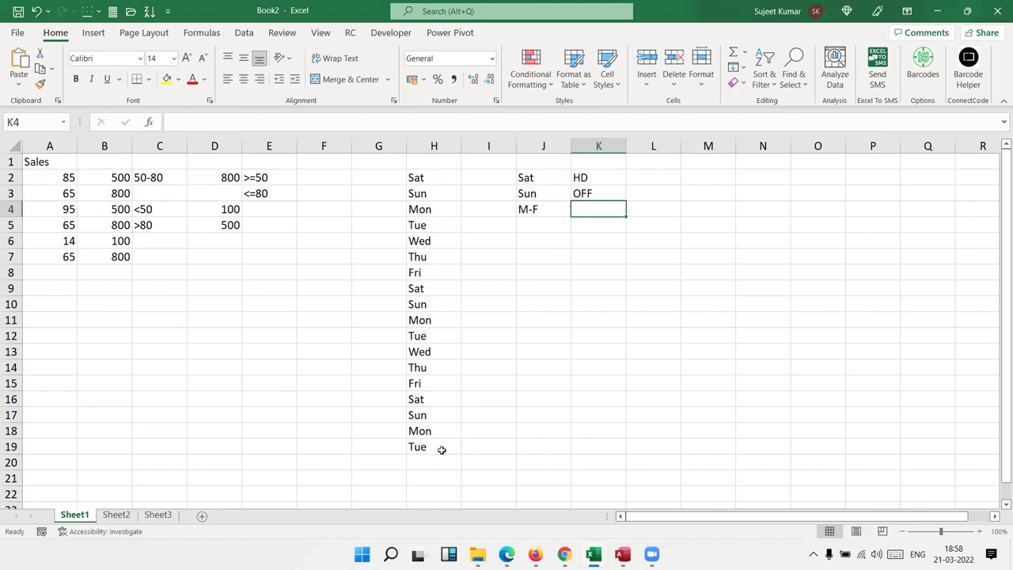
{"action": "type", "text": "Open"}
{"action": "key", "text": "Return"}
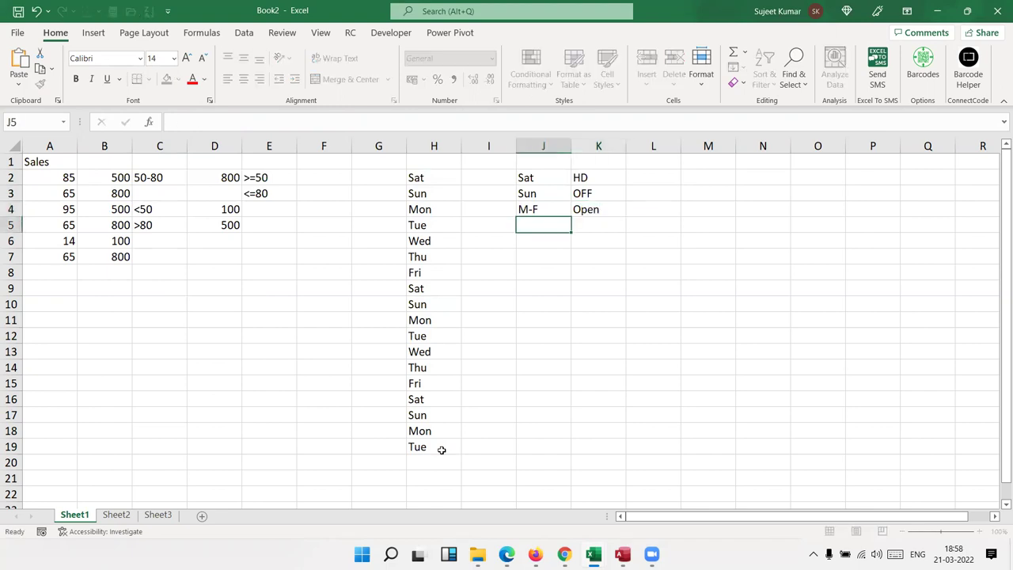
{"action": "key", "text": "Left"}
{"action": "key", "text": "Left"}
{"action": "key", "text": "Up"}
{"action": "key", "text": "Up"}
{"action": "key", "text": "Right"}
{"action": "key", "text": "Up"}
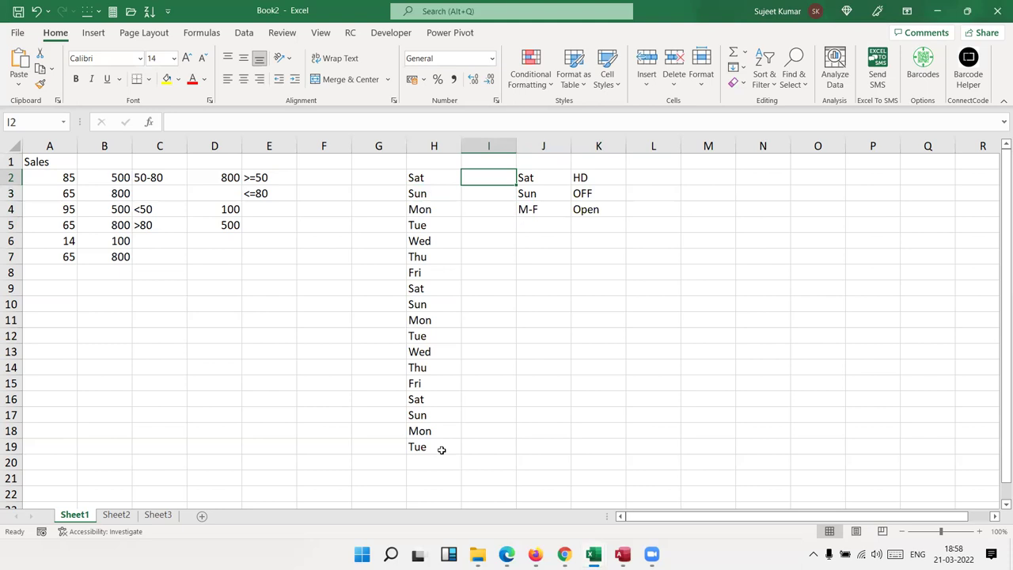
Step: Enter =IF(H2="Sat","HD",IF(H2="Sun","Off","Open")) in I2, accepting Excel's correction
{"action": "type", "text": "=if"}
{"action": "key", "text": "Tab"}
{"action": "key", "text": "Left"}
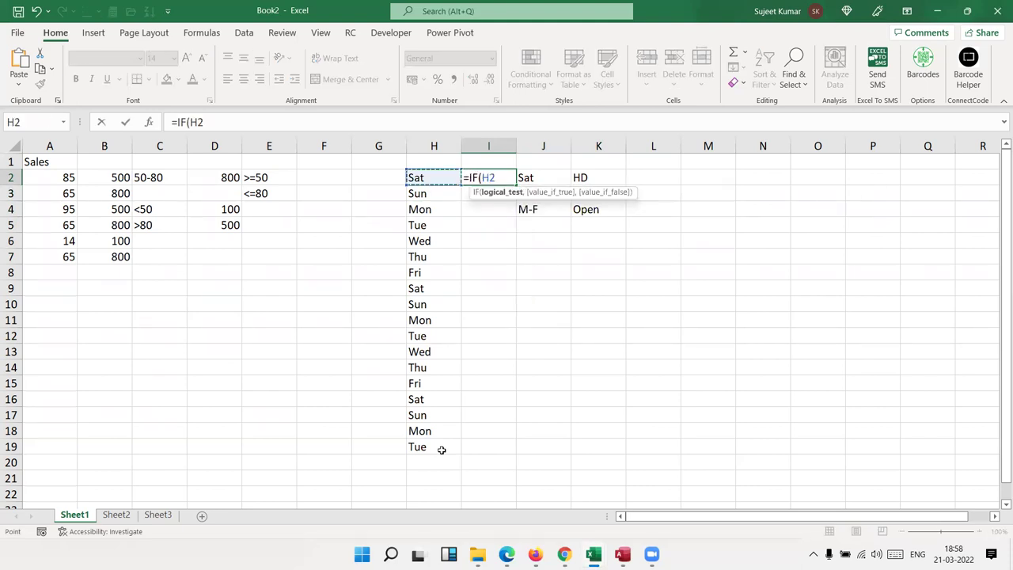
{"action": "type", "text": "=\"Sat\""}
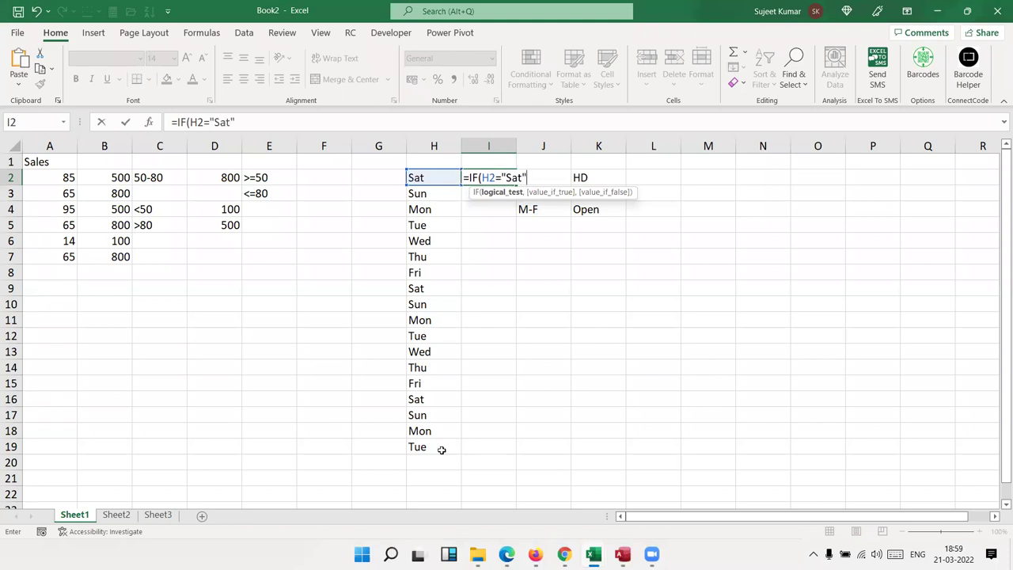
{"action": "type", "text": ","}
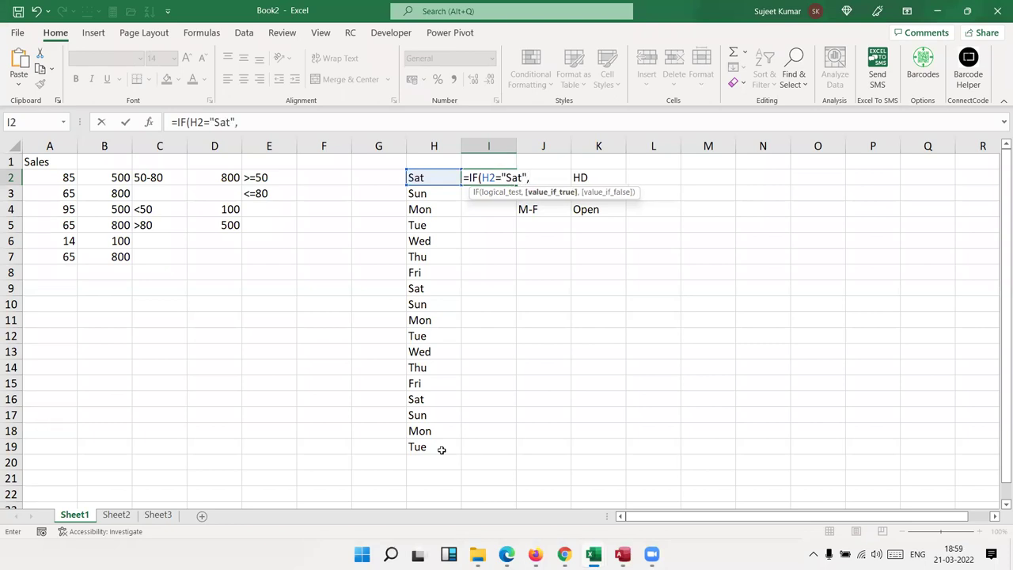
{"action": "type", "text": "\"HD\""}
{"action": "type", "text": ","}
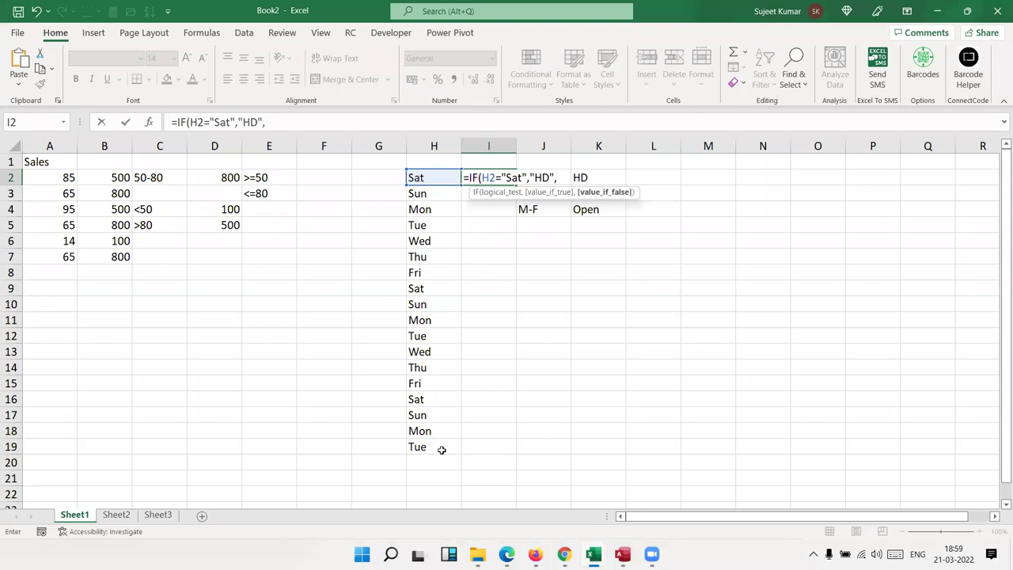
{"action": "type", "text": "IF(H2"}
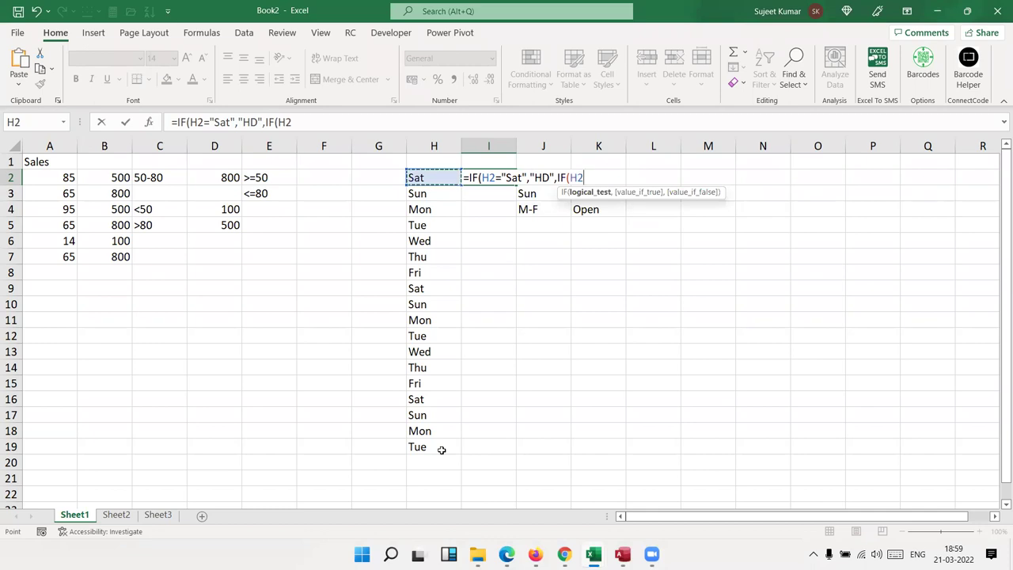
{"action": "type", "text": "=\"Sun\",\"Off\",\"Open"}
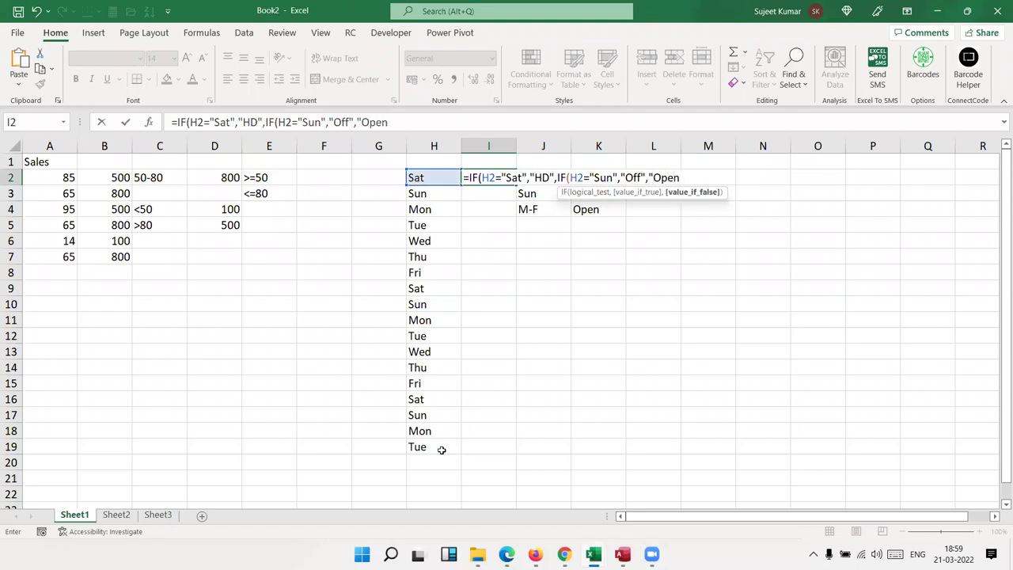
{"action": "type", "text": "\""}
{"action": "key", "text": "Return"}
{"action": "key", "text": "Return"}
{"action": "key", "text": "Up"}
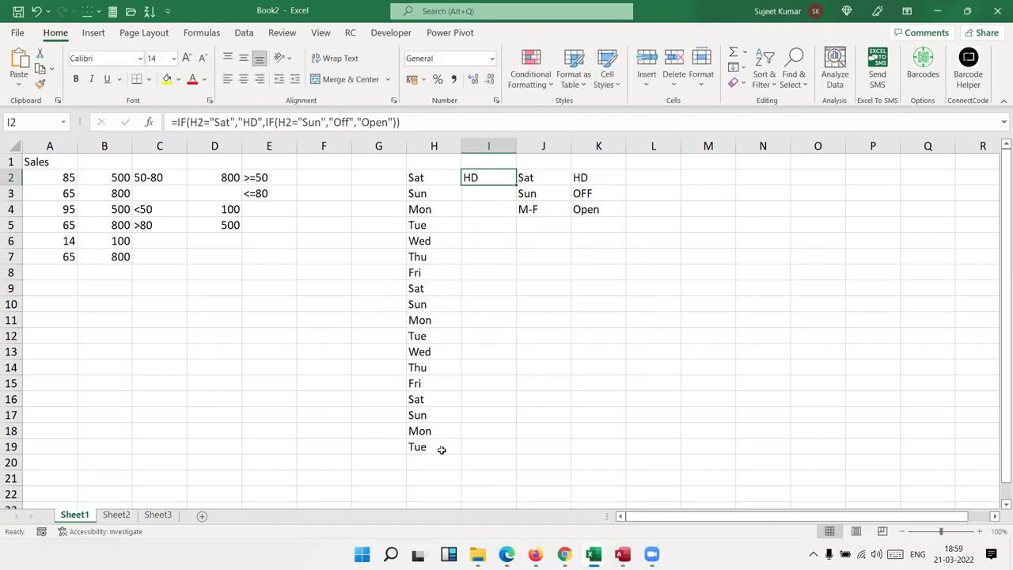
{"action": "key", "text": "F2"}
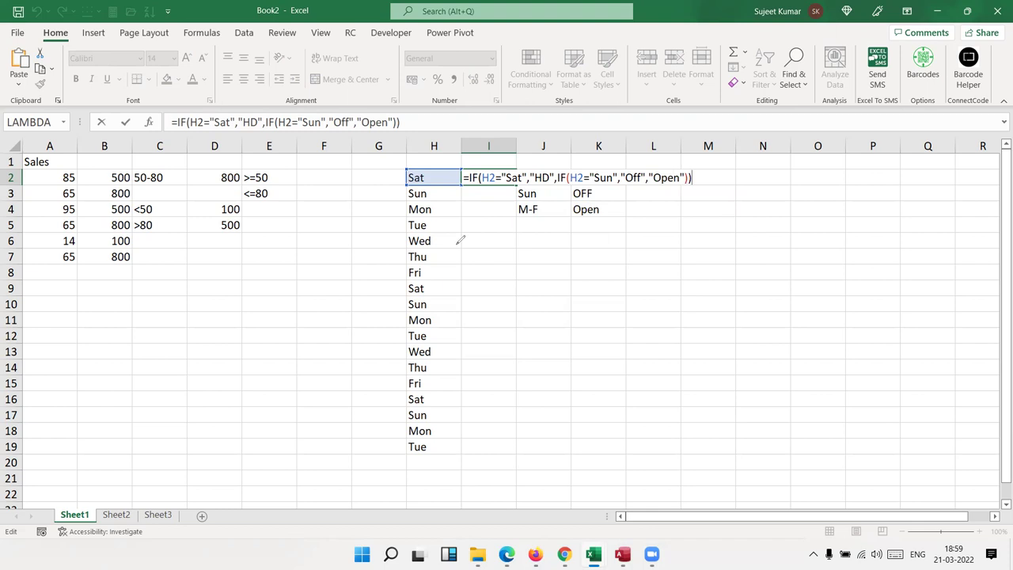
{"action": "left_click_drag", "start_coordinate": [489, 185], "coordinate": [521, 185]}
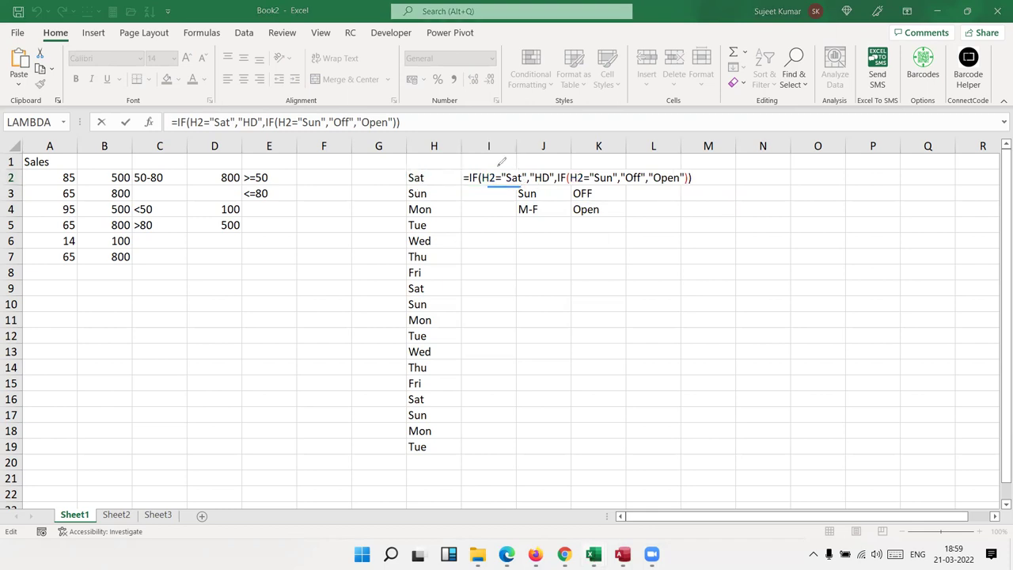
{"action": "mouse_move", "coordinate": [499, 167]}
{"action": "left_mouse_down"}
{"action": "mouse_move", "coordinate": [725, 192]}
{"action": "mouse_move", "coordinate": [745, 219]}
{"action": "left_mouse_up"}
{"action": "left_click_drag", "start_coordinate": [746, 220], "coordinate": [734, 232]}
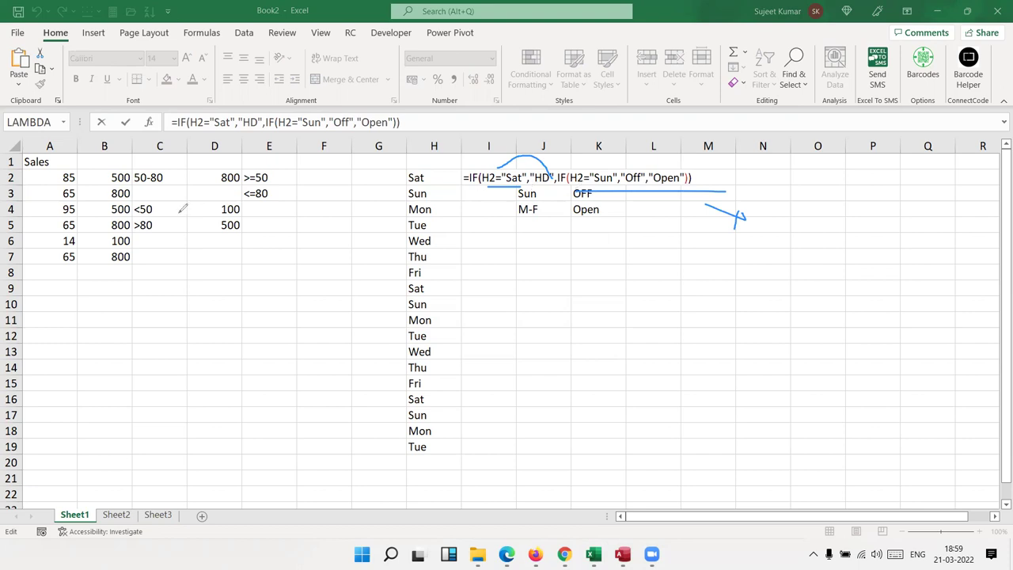
{"action": "mouse_move", "coordinate": [95, 172]}
{"action": "left_mouse_down"}
{"action": "mouse_move", "coordinate": [57, 161]}
{"action": "mouse_move", "coordinate": [53, 179]}
{"action": "left_mouse_up"}
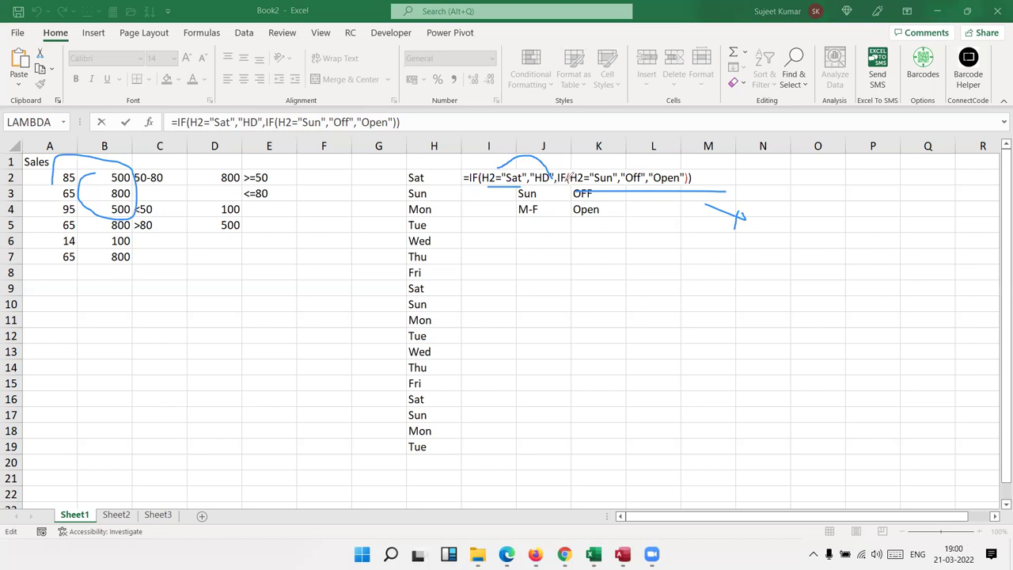
{"action": "left_click_drag", "start_coordinate": [565, 168], "coordinate": [637, 164]}
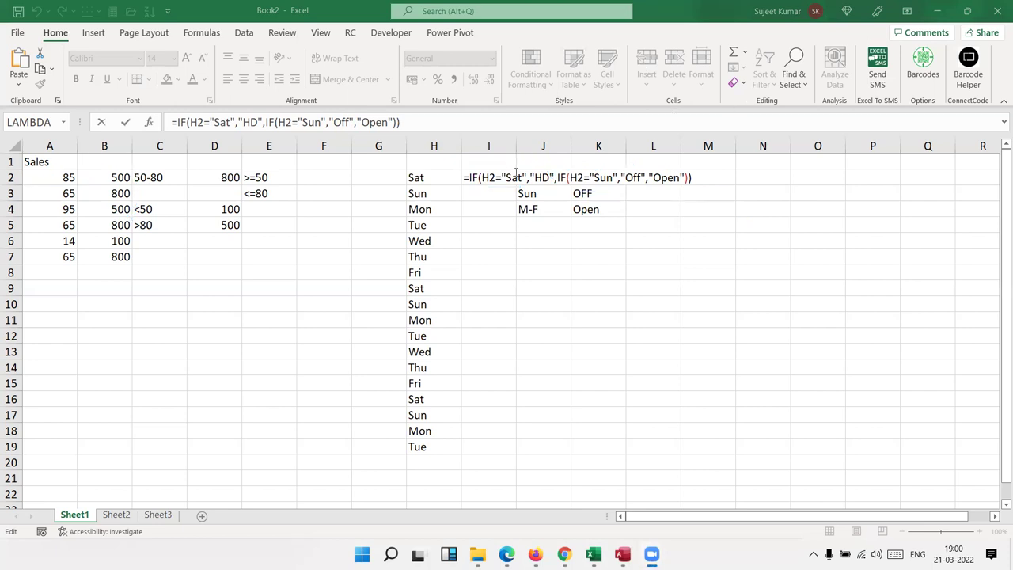
Step: On Sheet2, add a Name header and auto-fill five student names down A2:A6
{"action": "key", "text": "Return"}
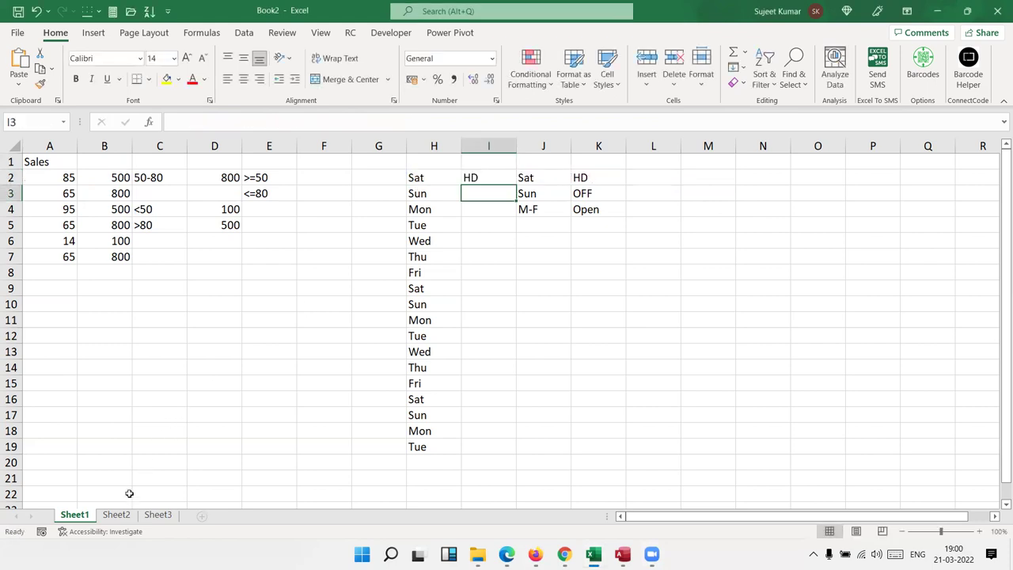
{"action": "left_click", "coordinate": [117, 515]}
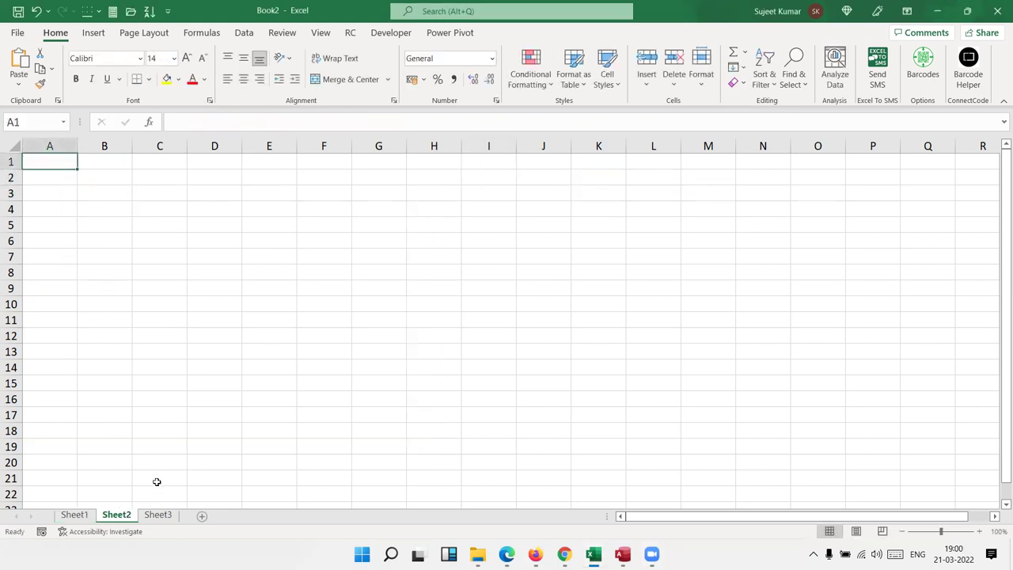
{"action": "type", "text": "Name"}
{"action": "key", "text": "Return"}
{"action": "type", "text": "Puja"}
{"action": "key", "text": "Return"}
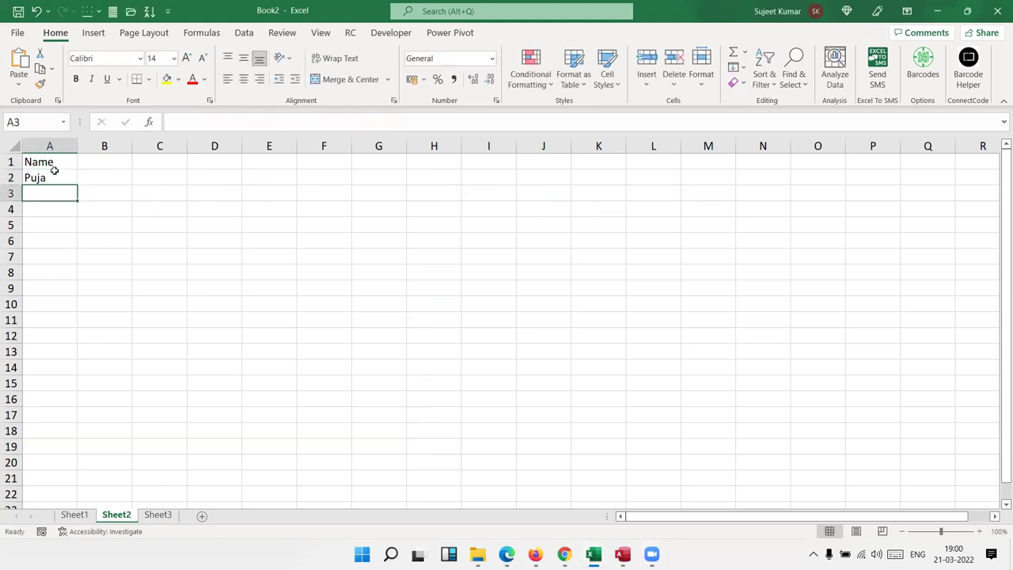
{"action": "left_click", "coordinate": [62, 178]}
{"action": "left_click_drag", "start_coordinate": [77, 185], "coordinate": [79, 246]}
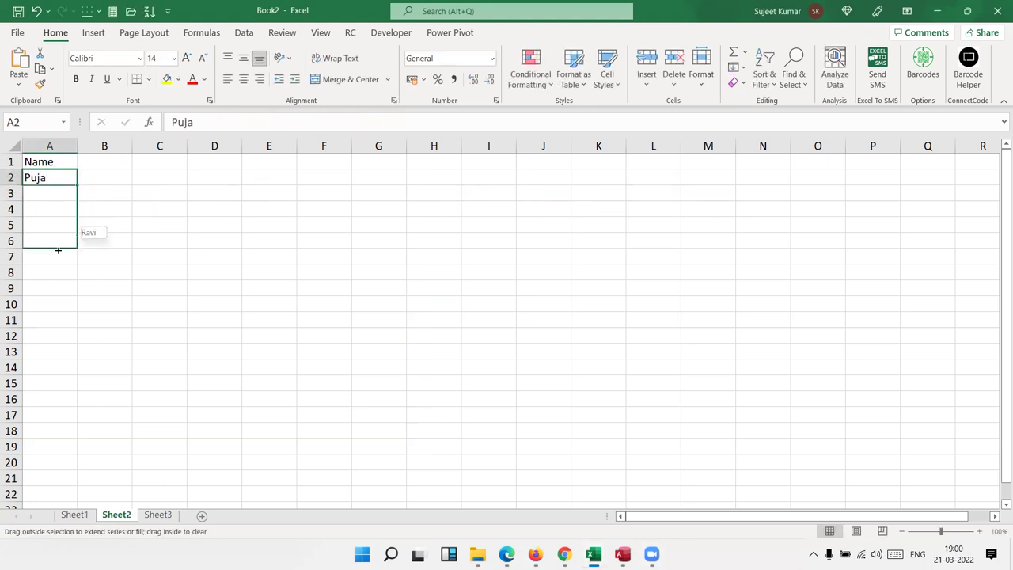
Step: Add subject headings S-1 through S-4 in B1:E1 and Result in F1
{"action": "left_click", "coordinate": [99, 159]}
{"action": "type", "text": "S-1"}
{"action": "left_click", "coordinate": [92, 194]}
{"action": "left_click", "coordinate": [108, 158]}
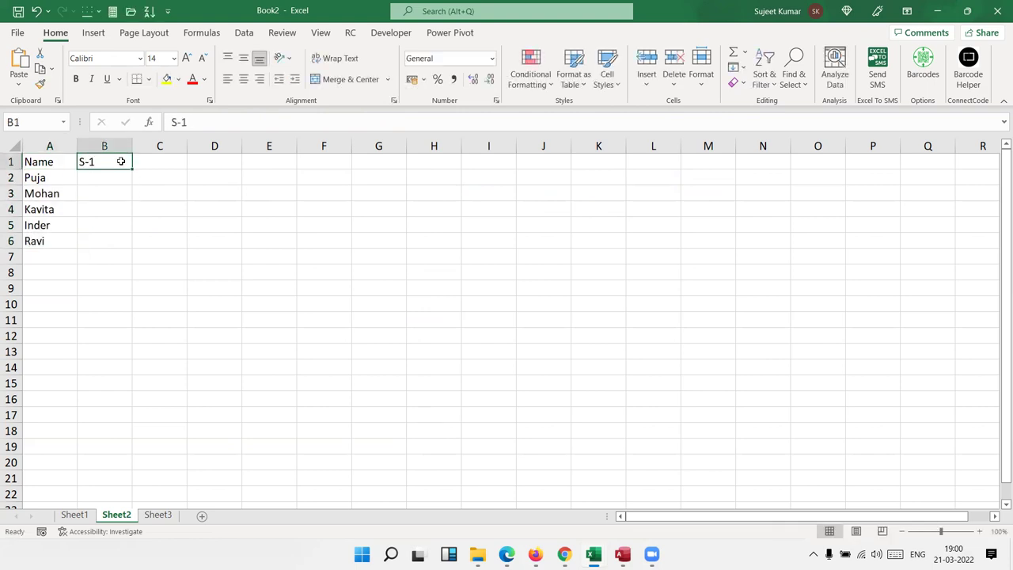
{"action": "left_click_drag", "start_coordinate": [132, 167], "coordinate": [280, 173]}
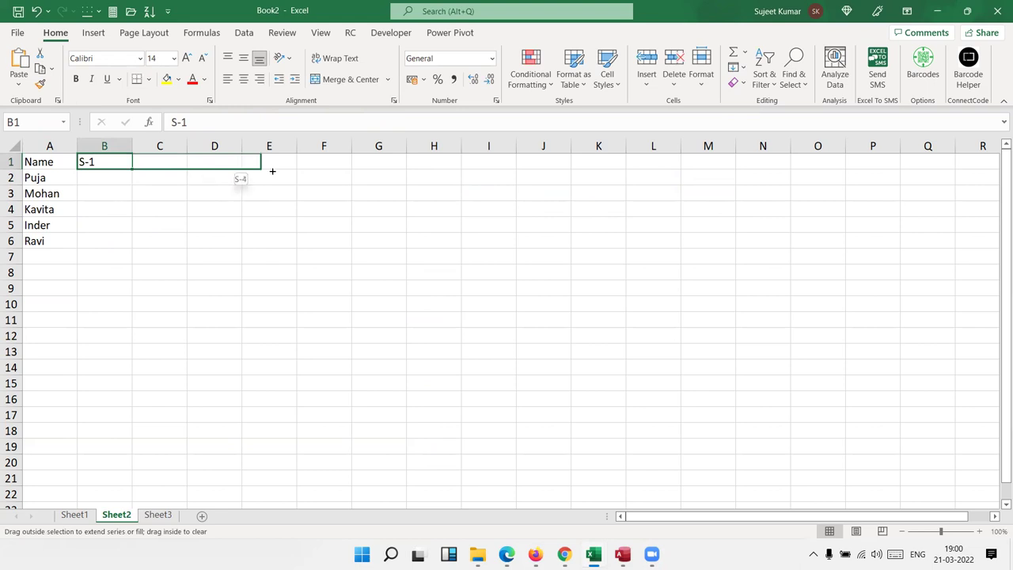
{"action": "left_click", "coordinate": [336, 160]}
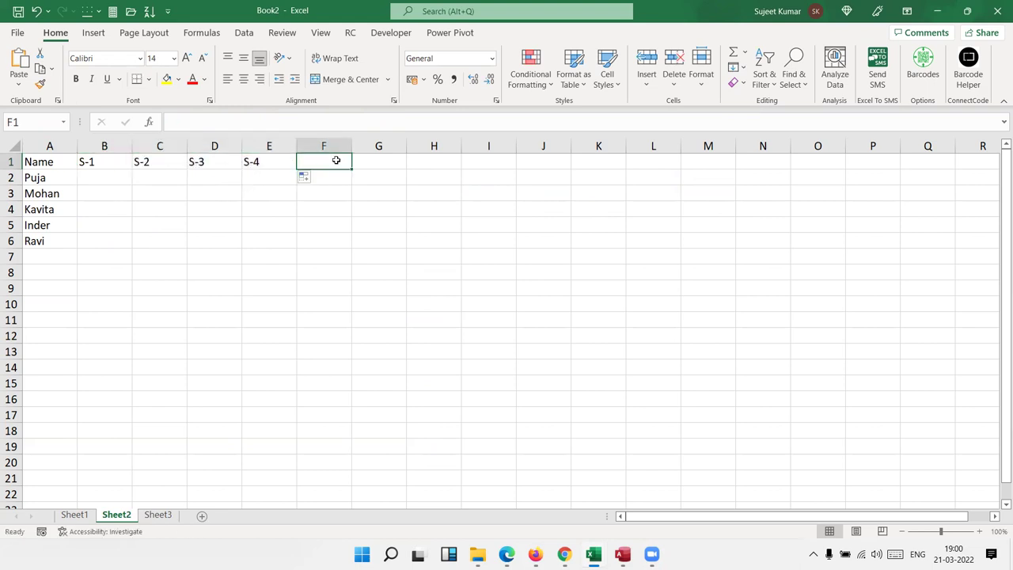
{"action": "type", "text": "Result"}
Step: Enter a RANDBETWEEN(10,50) random-marks formula in cell B2
{"action": "key", "text": "Down"}
{"action": "key", "text": "Down"}
{"action": "key", "text": "Left"}
{"action": "key", "text": "Left"}
{"action": "key", "text": "Left"}
{"action": "key", "text": "Up"}
{"action": "key", "text": "Left"}
{"action": "type", "text": "=t"}
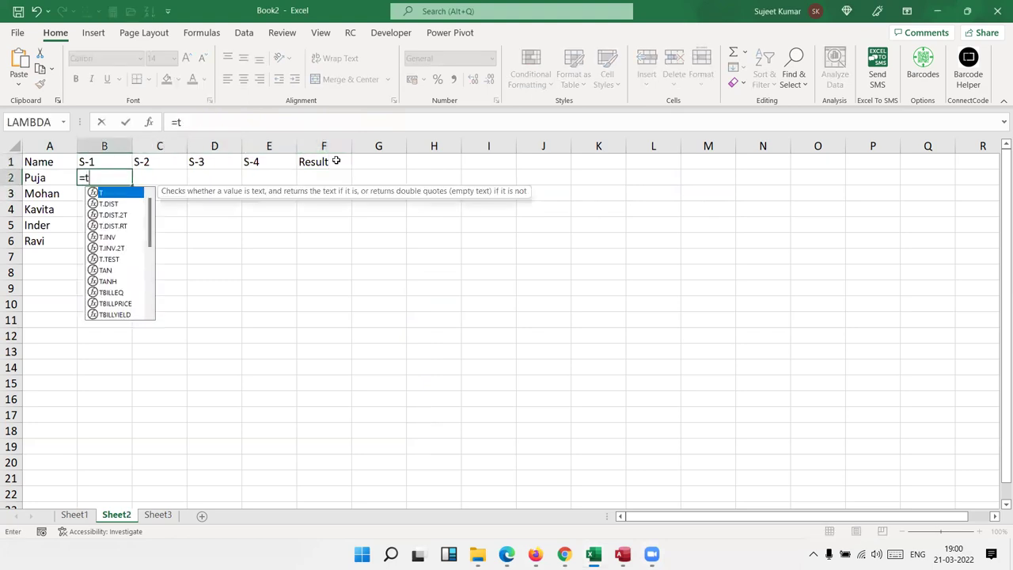
{"action": "key", "text": "BackSpace"}
{"action": "type", "text": "ra"}
{"action": "key", "text": "Down"}
{"action": "key", "text": "Down"}
{"action": "key", "text": "Down"}
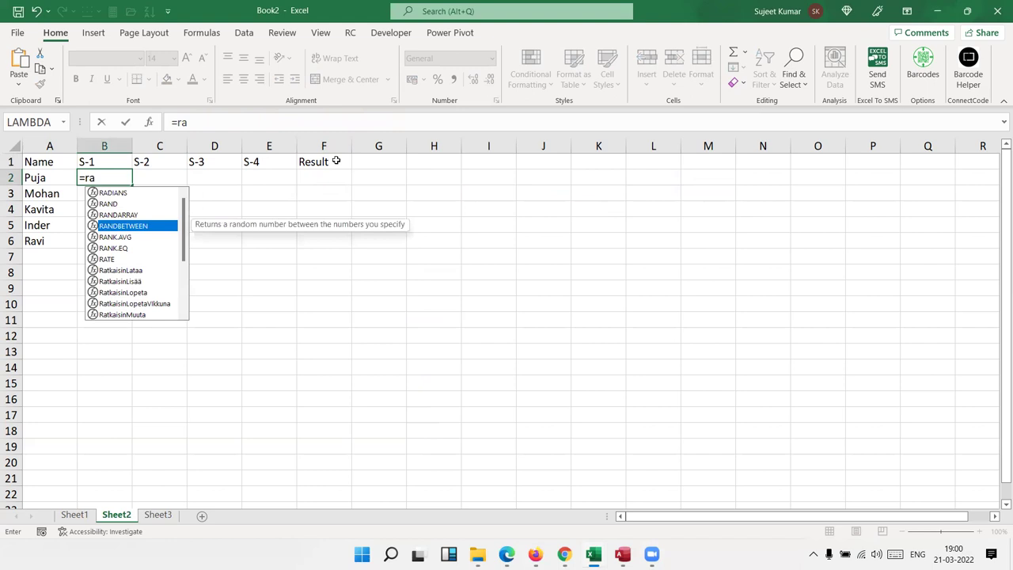
{"action": "key", "text": "Tab"}
{"action": "type", "text": "10,"}
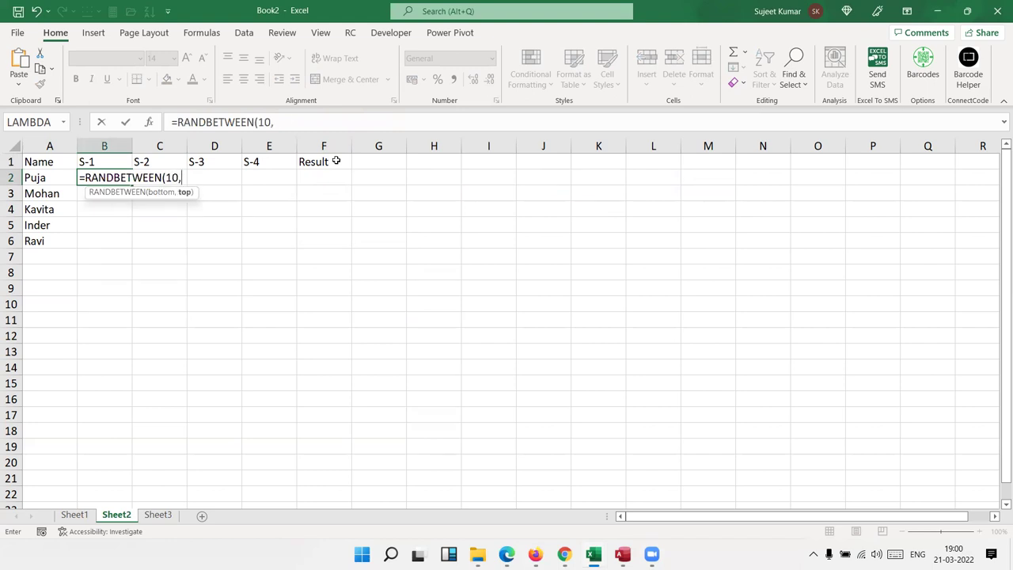
{"action": "type", "text": "50"}
{"action": "key", "text": "Return"}
Step: Copy the marks range B2:E6 and paste it back as fixed values
{"action": "left_click_drag", "start_coordinate": [121, 175], "coordinate": [275, 241]}
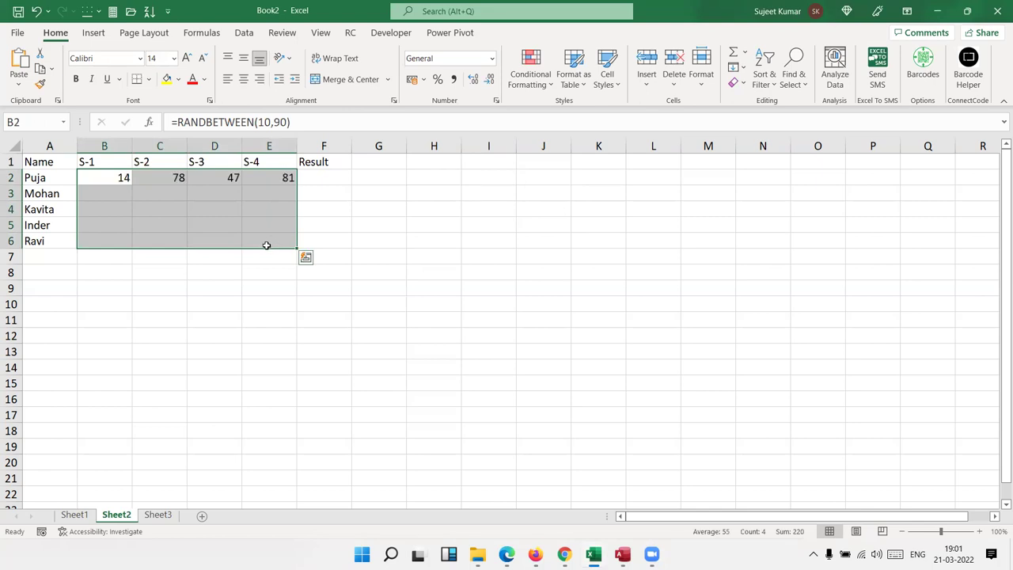
{"action": "key", "text": "ctrl+c"}
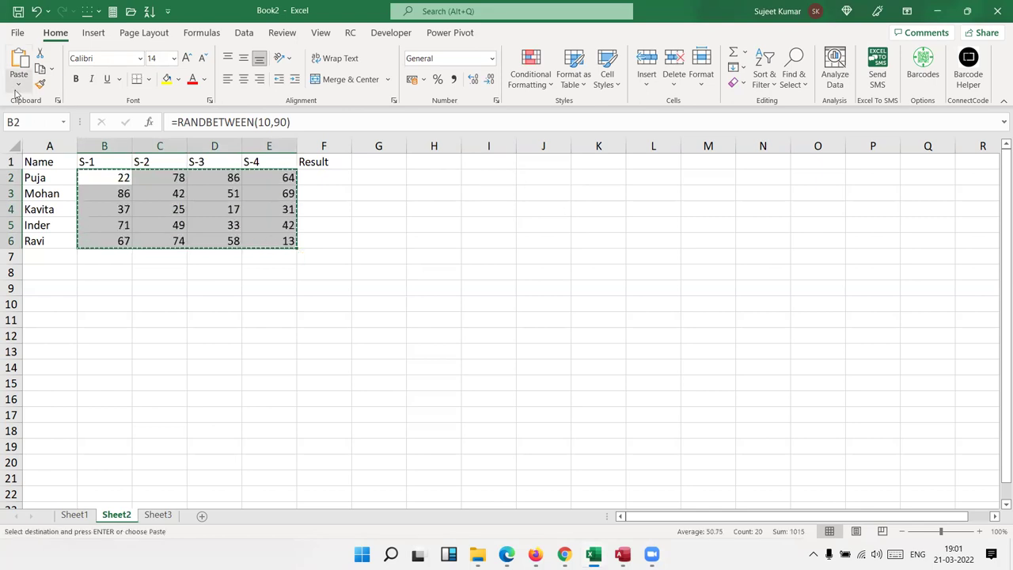
{"action": "left_click", "coordinate": [18, 83]}
{"action": "left_click", "coordinate": [16, 184]}
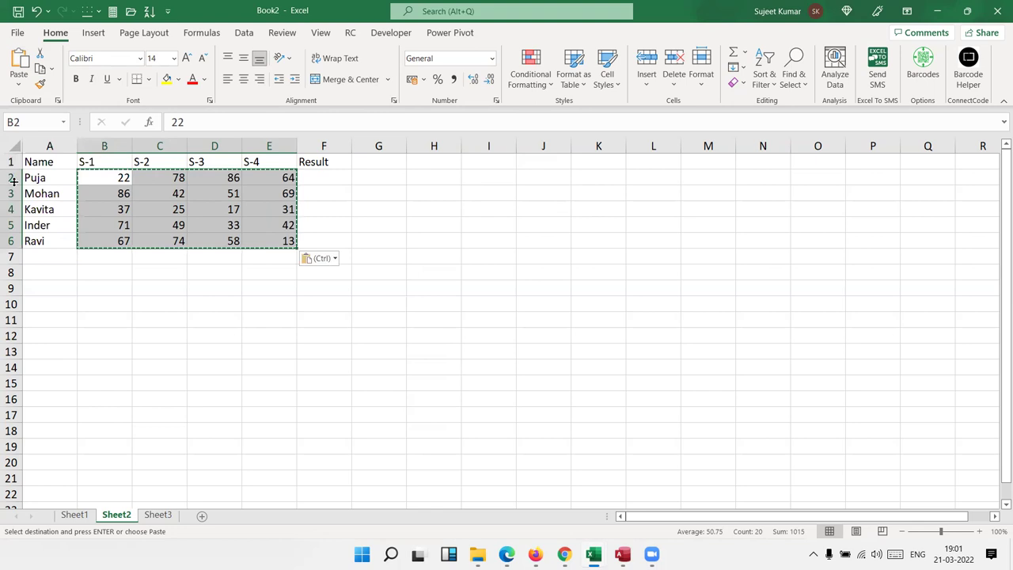
{"action": "key", "text": "Escape"}
Step: Select the marks in rows 2 through 6 one row at a time to review them
{"action": "left_click_drag", "start_coordinate": [104, 178], "coordinate": [273, 179]}
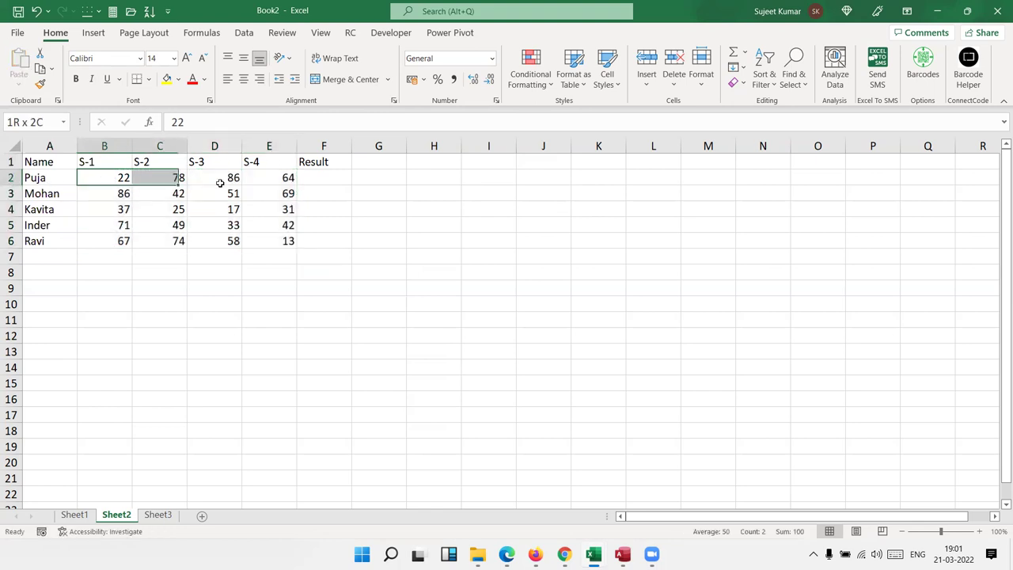
{"action": "left_click_drag", "start_coordinate": [141, 193], "coordinate": [264, 193]}
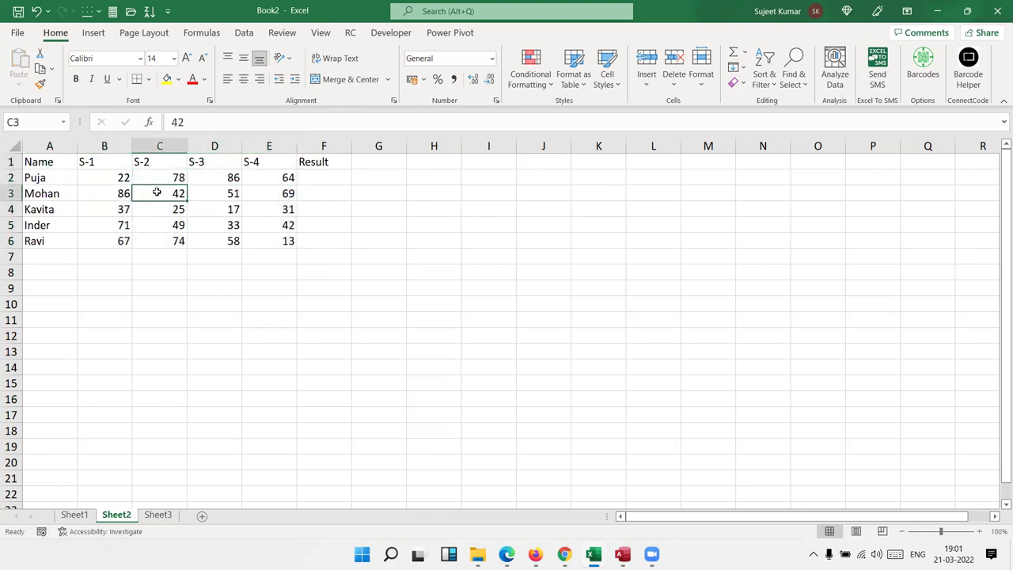
{"action": "left_click_drag", "start_coordinate": [112, 209], "coordinate": [264, 209]}
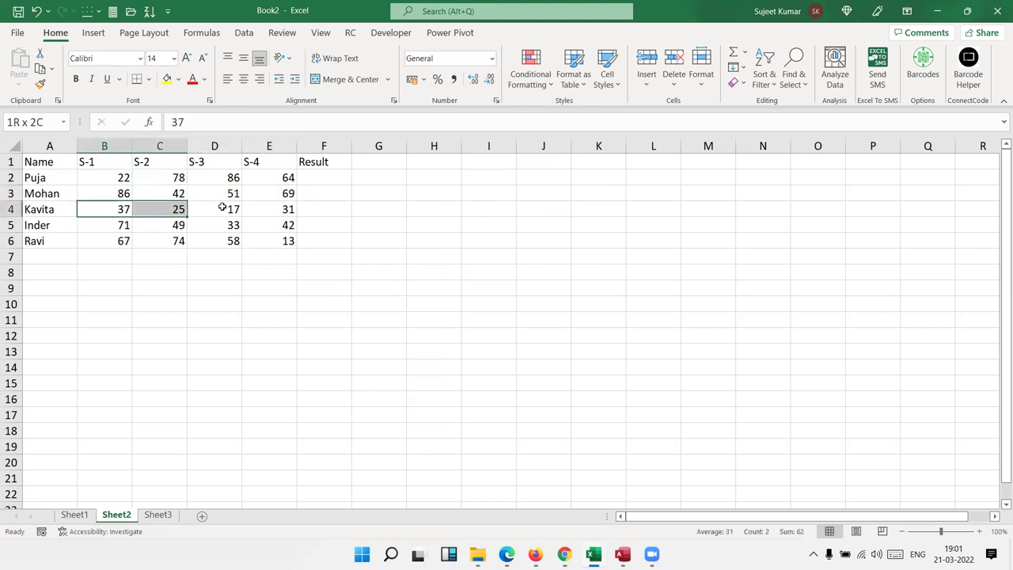
{"action": "left_click_drag", "start_coordinate": [125, 225], "coordinate": [269, 222]}
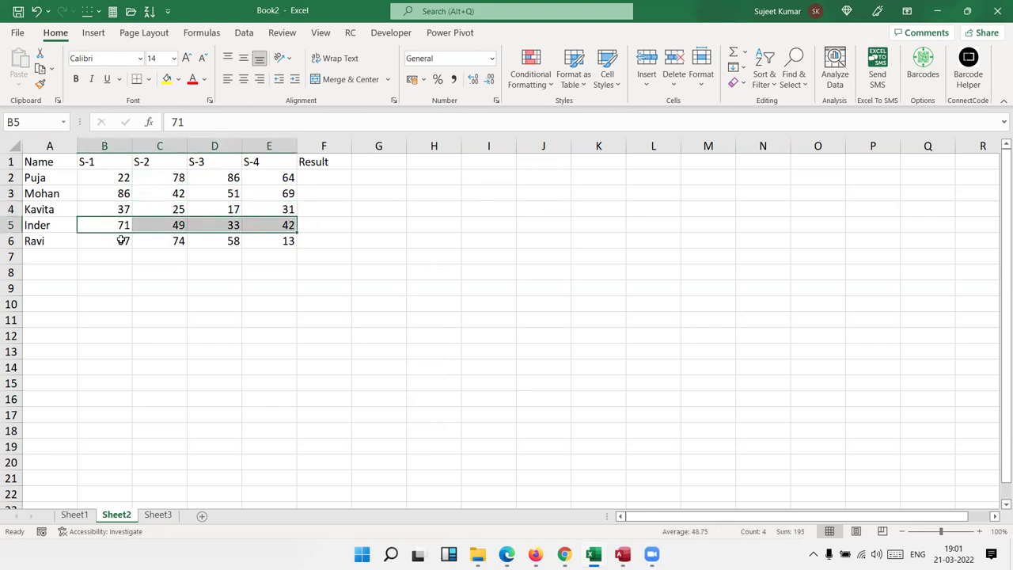
{"action": "left_click_drag", "start_coordinate": [123, 235], "coordinate": [280, 241]}
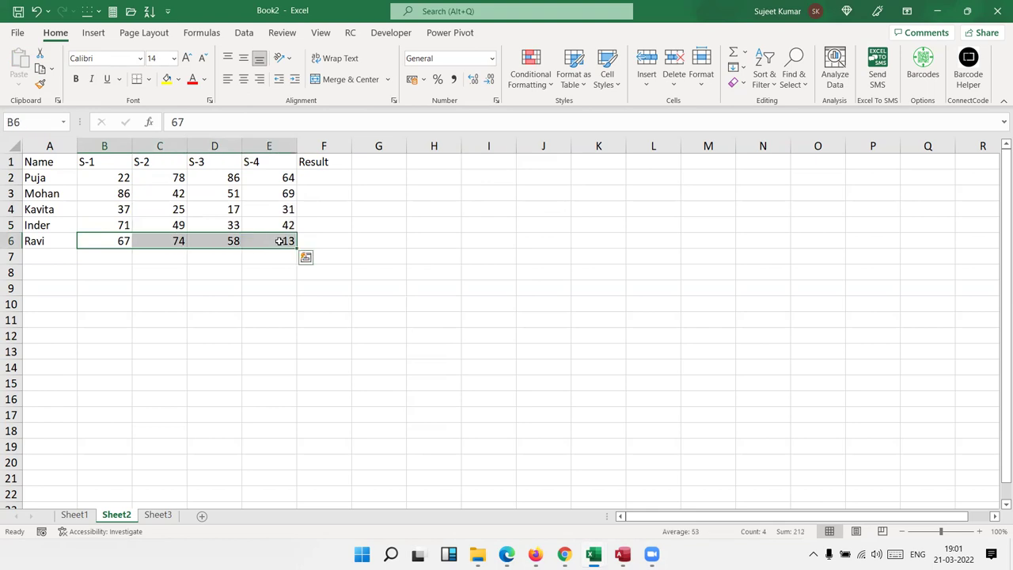
{"action": "left_click", "coordinate": [108, 174]}
{"action": "left_click_drag", "start_coordinate": [108, 174], "coordinate": [261, 184]}
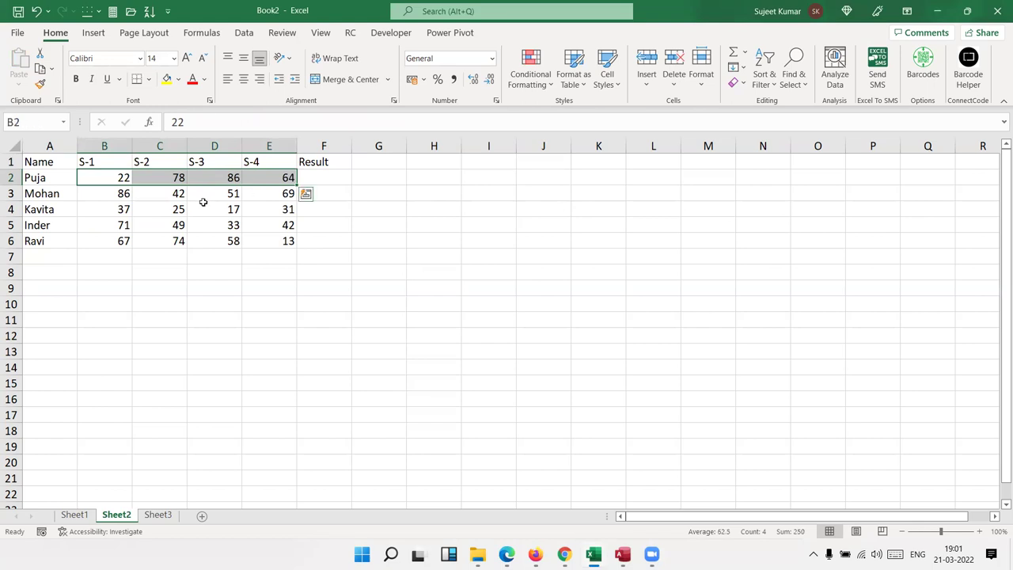
{"action": "left_click_drag", "start_coordinate": [104, 193], "coordinate": [262, 197]}
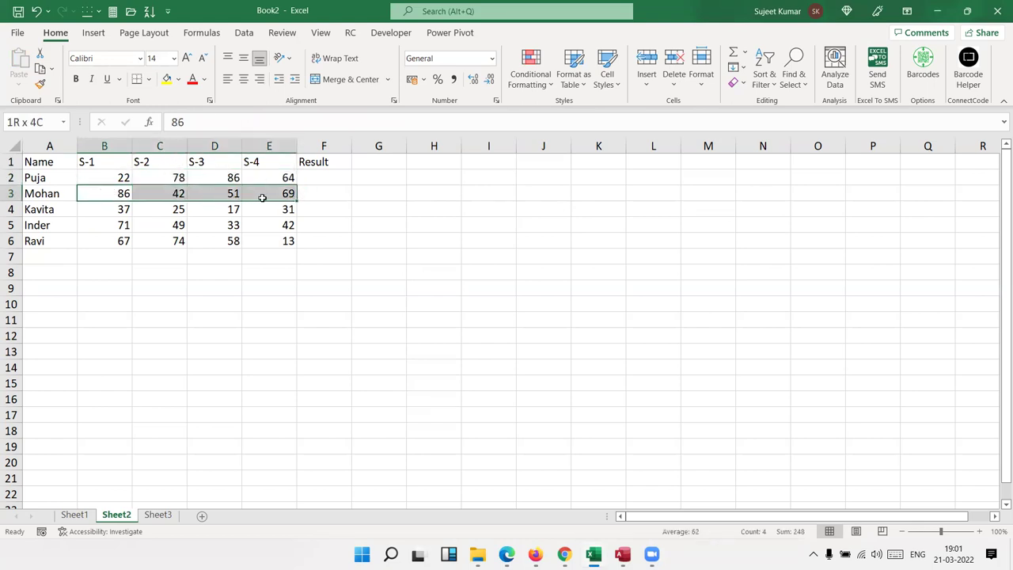
{"action": "left_click_drag", "start_coordinate": [123, 209], "coordinate": [210, 209]}
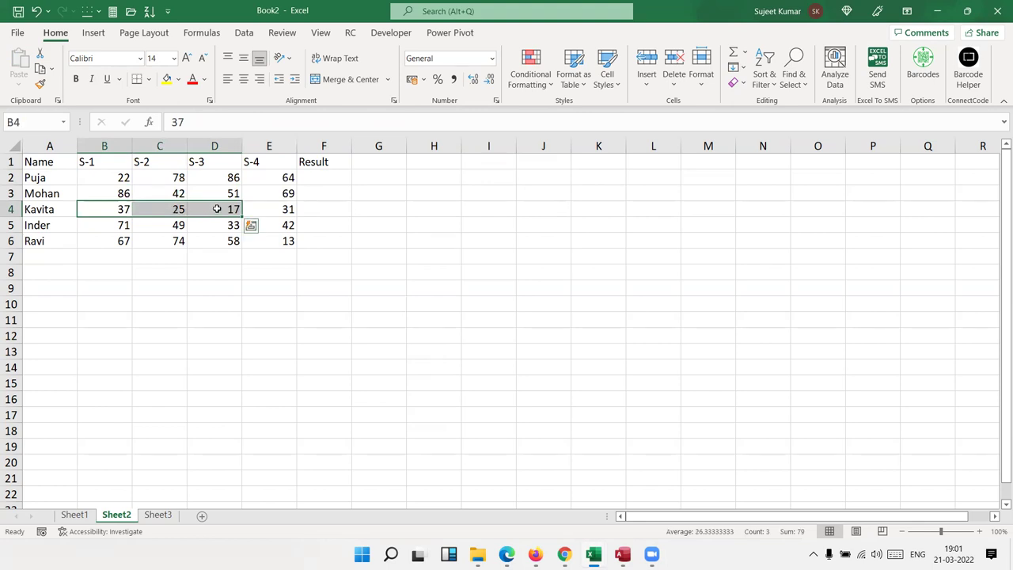
{"action": "left_click_drag", "start_coordinate": [124, 225], "coordinate": [264, 225]}
{"action": "left_click", "coordinate": [134, 240]}
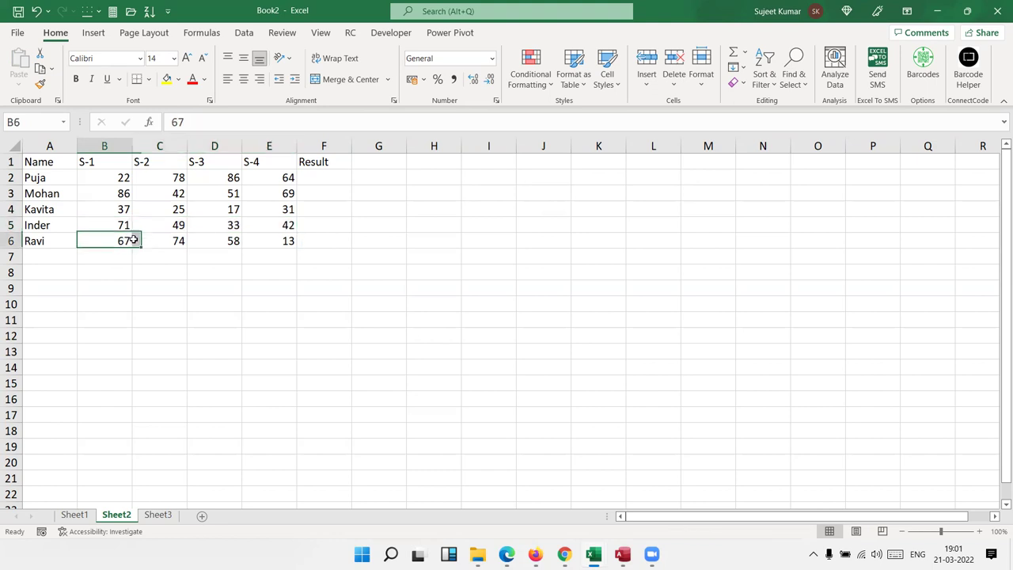
{"action": "left_click_drag", "start_coordinate": [134, 240], "coordinate": [264, 241]}
{"action": "left_click", "coordinate": [269, 241]}
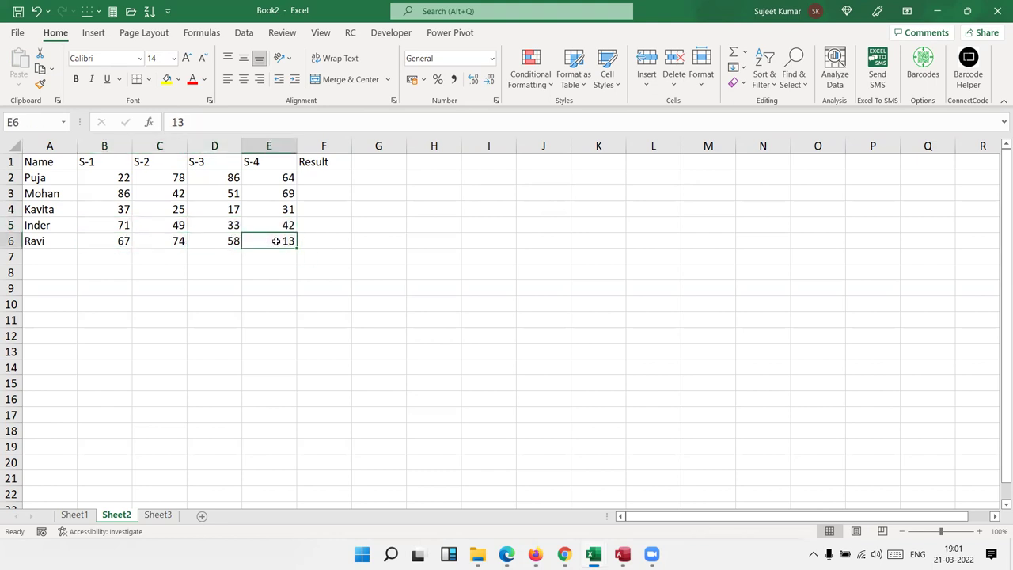
{"action": "left_click", "coordinate": [323, 182]}
Step: Start an AND formula in F2 testing B2>33, C2>=33 and D2>=33
{"action": "type", "text": "="}
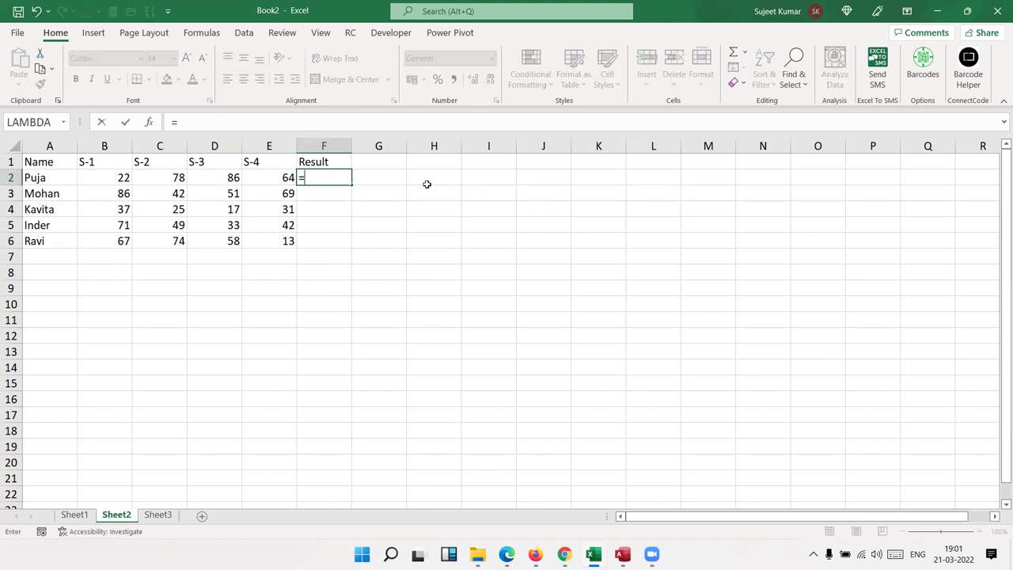
{"action": "type", "text": "and"}
{"action": "key", "text": "Tab"}
{"action": "left_click", "coordinate": [124, 180]}
{"action": "type", "text": "=\"3"}
{"action": "key", "text": "BackSpace"}
{"action": "key", "text": "BackSpace"}
{"action": "key", "text": "BackSpace"}
{"action": "type", "text": ">33"}
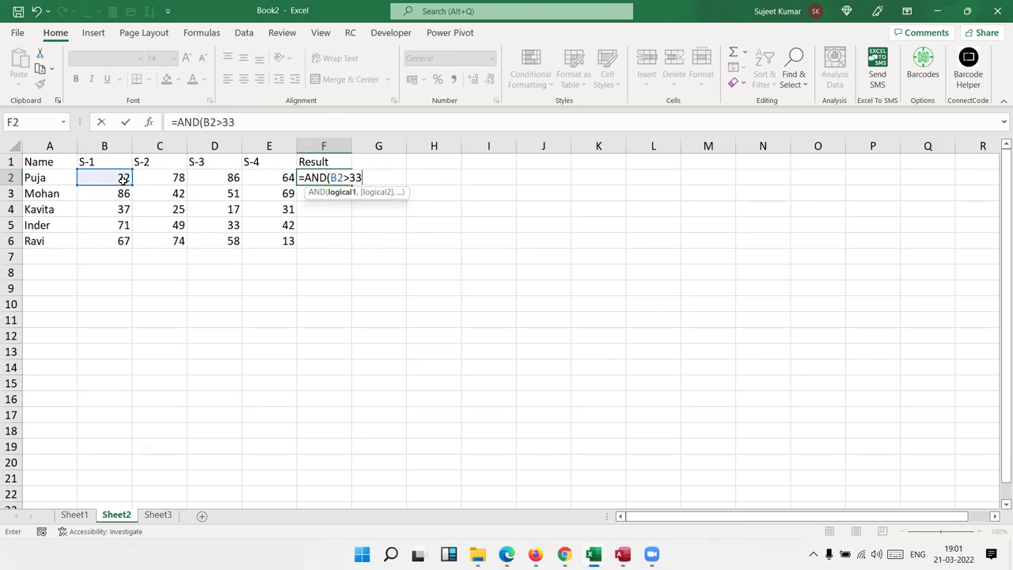
{"action": "type", "text": ","}
{"action": "left_click", "coordinate": [142, 177]}
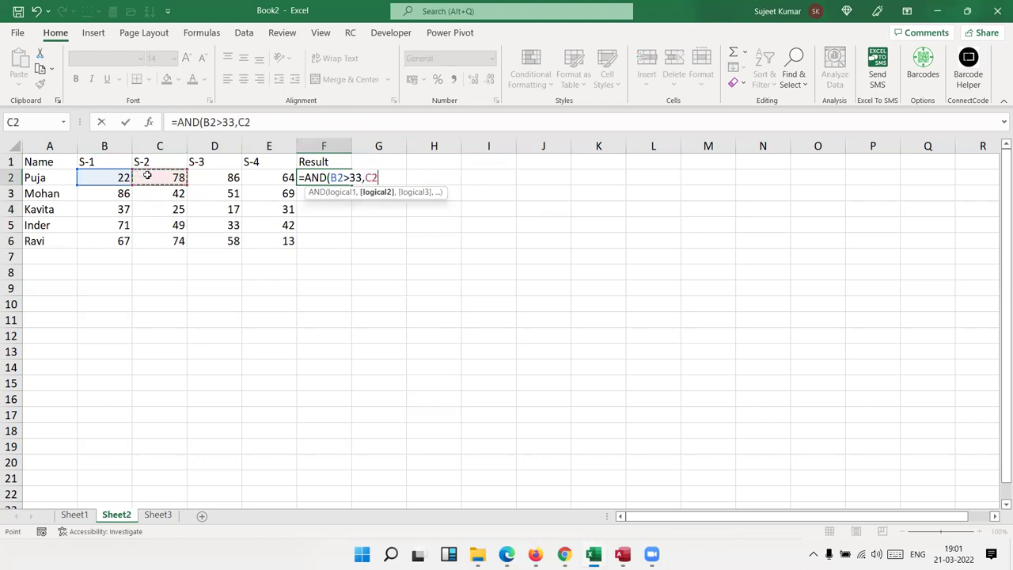
{"action": "type", "text": ">=33,"}
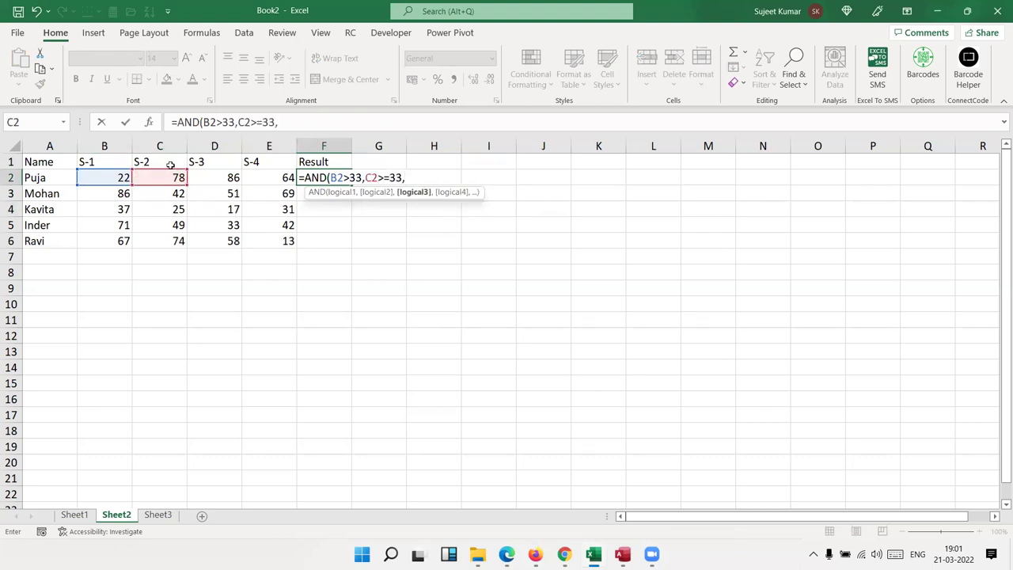
{"action": "left_click", "coordinate": [197, 181]}
{"action": "type", "text": ">="}
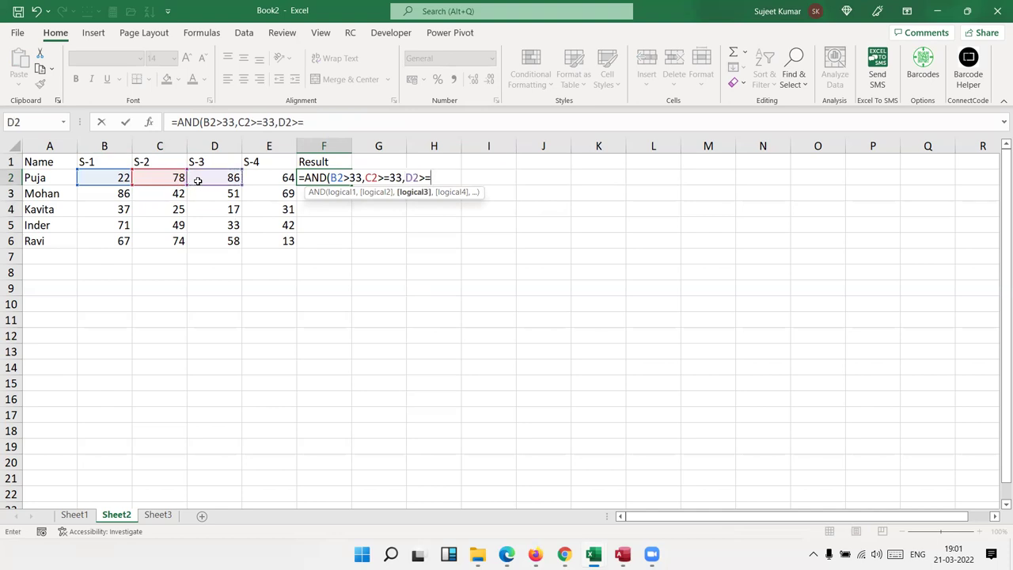
{"action": "type", "text": "33,"}
Step: Add the E2>=33 condition, commit the AND formula, and reselect F2
{"action": "left_click", "coordinate": [255, 175]}
{"action": "type", "text": ">=33,E2>=33"}
{"action": "key", "text": "Return"}
{"action": "key", "text": "Up"}
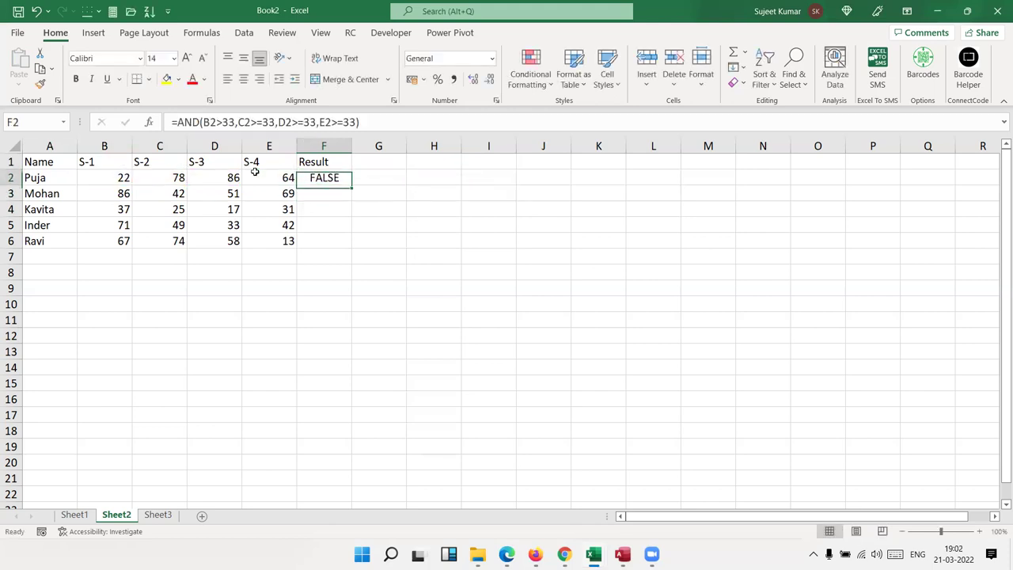
{"action": "left_click", "coordinate": [354, 189]}
{"action": "left_click", "coordinate": [350, 182]}
Step: Fill the AND formula from F2 down to F6, then reselect F2
{"action": "double_click", "coordinate": [351, 182]}
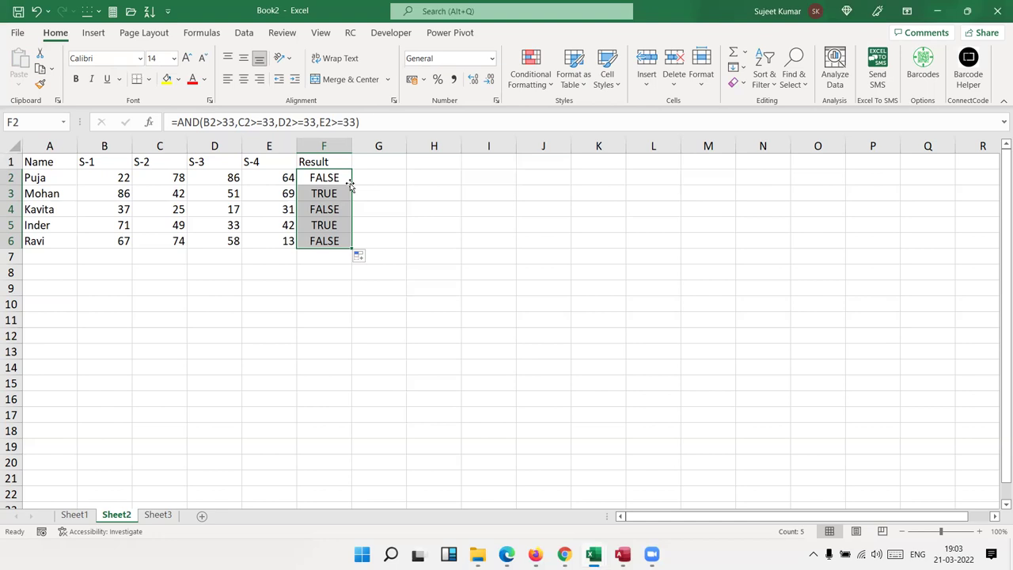
{"action": "left_click", "coordinate": [349, 184]}
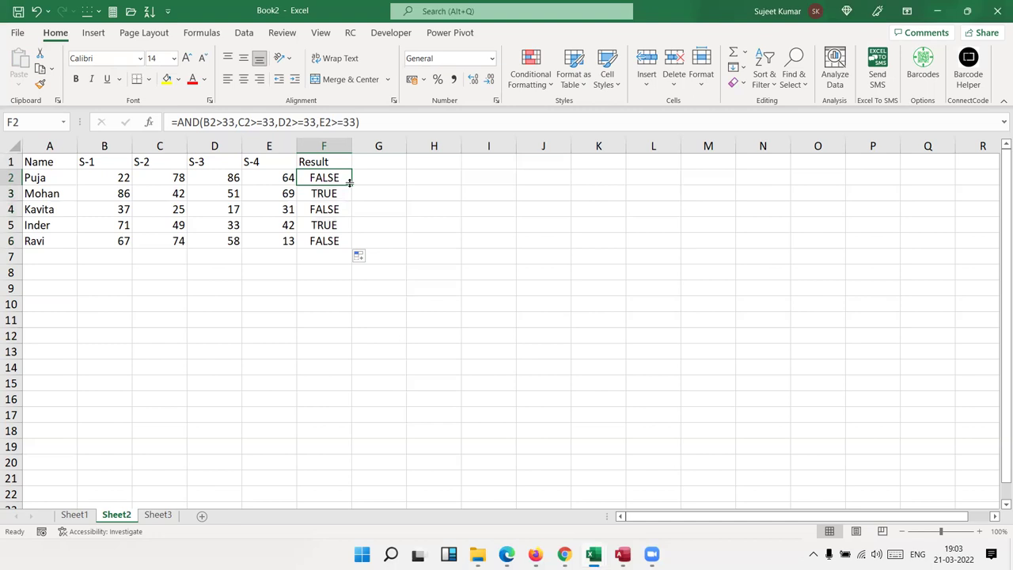
Step: Clear the TRUE/FALSE results from F2:F6
{"action": "key", "text": "ctrl+shift+Down"}
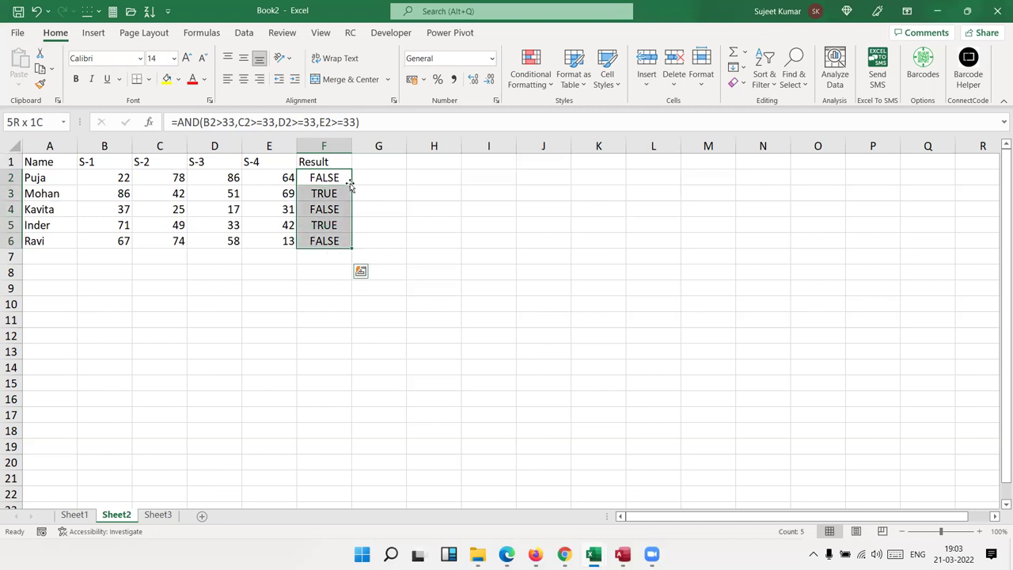
{"action": "key", "text": "Delete"}
{"action": "key", "text": "Up"}
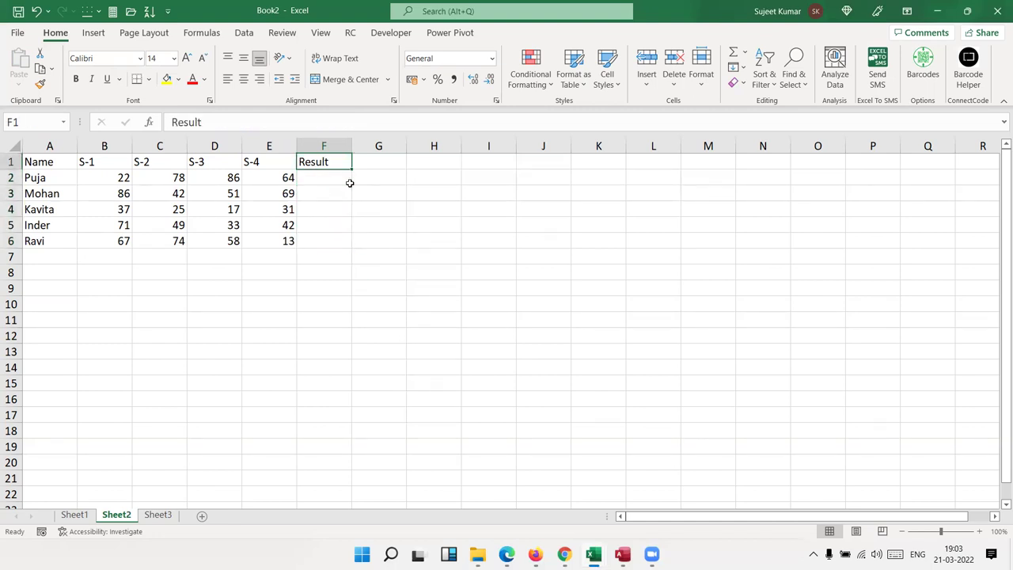
Step: Begin a nested IF in F2 testing B2>=33, then C2>=33
{"action": "left_click", "coordinate": [349, 183]}
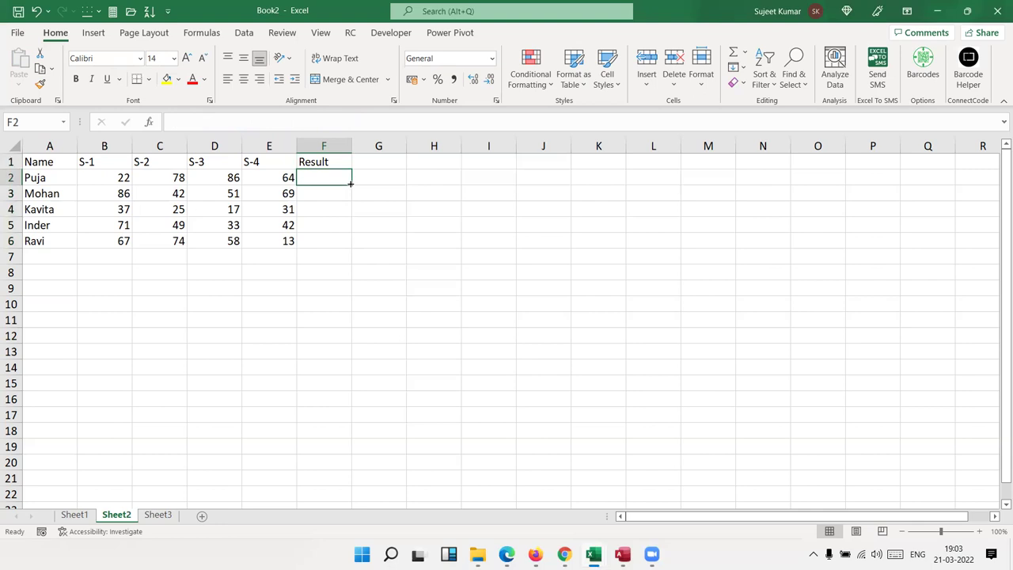
{"action": "type", "text": "=if"}
{"action": "key", "text": "Tab"}
{"action": "key", "text": "Left"}
{"action": "key", "text": "Left"}
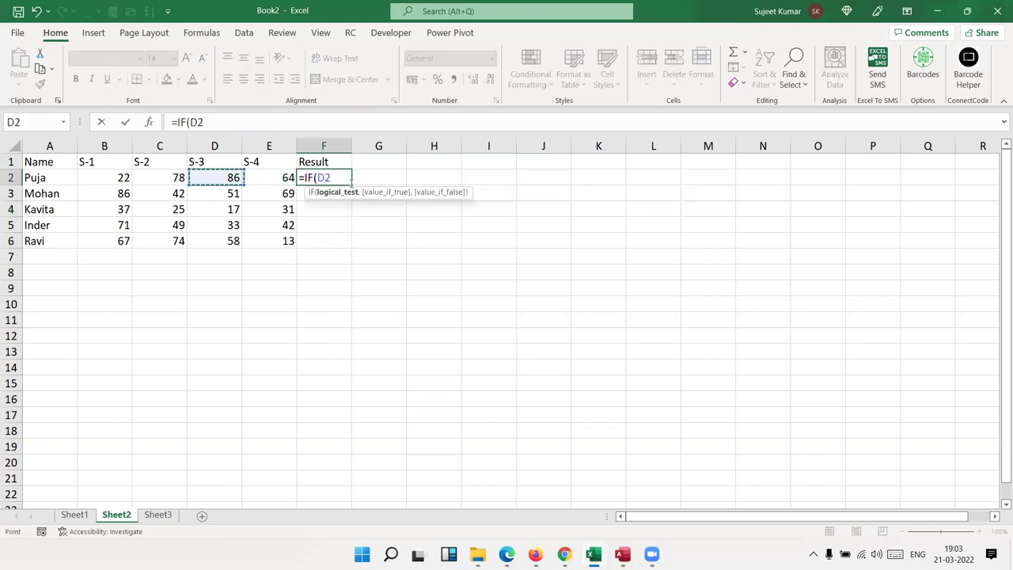
{"action": "key", "text": "Left"}
{"action": "key", "text": "Left"}
{"action": "type", "text": ">=33,"}
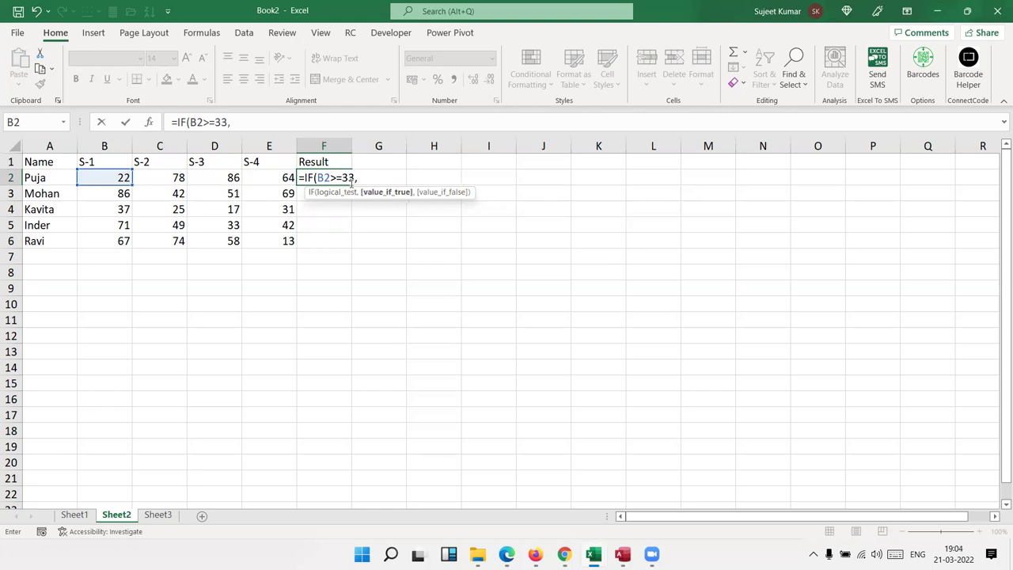
{"action": "type", "text": "if("}
{"action": "left_click", "coordinate": [167, 183]}
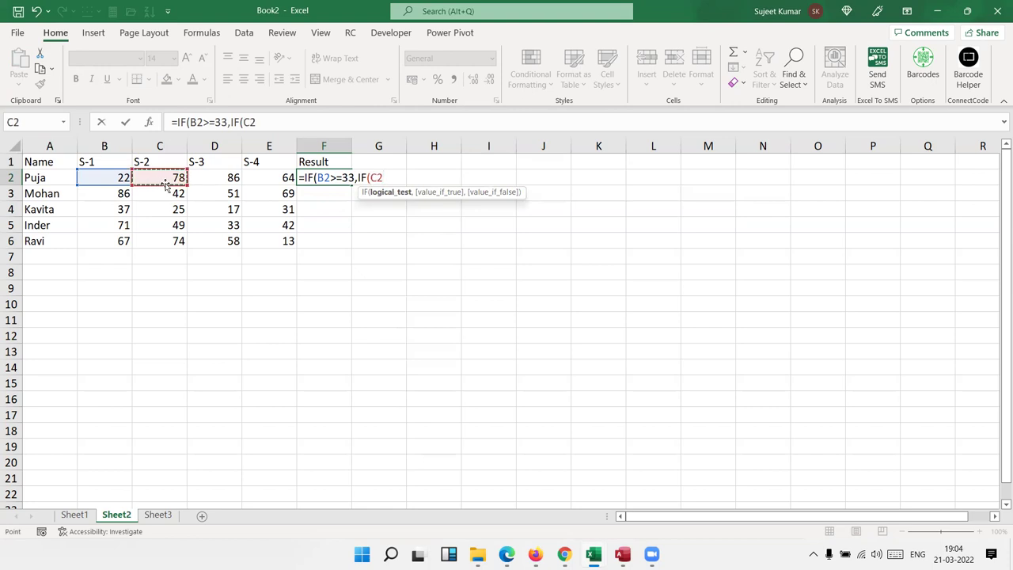
{"action": "type", "text": ">=33"}
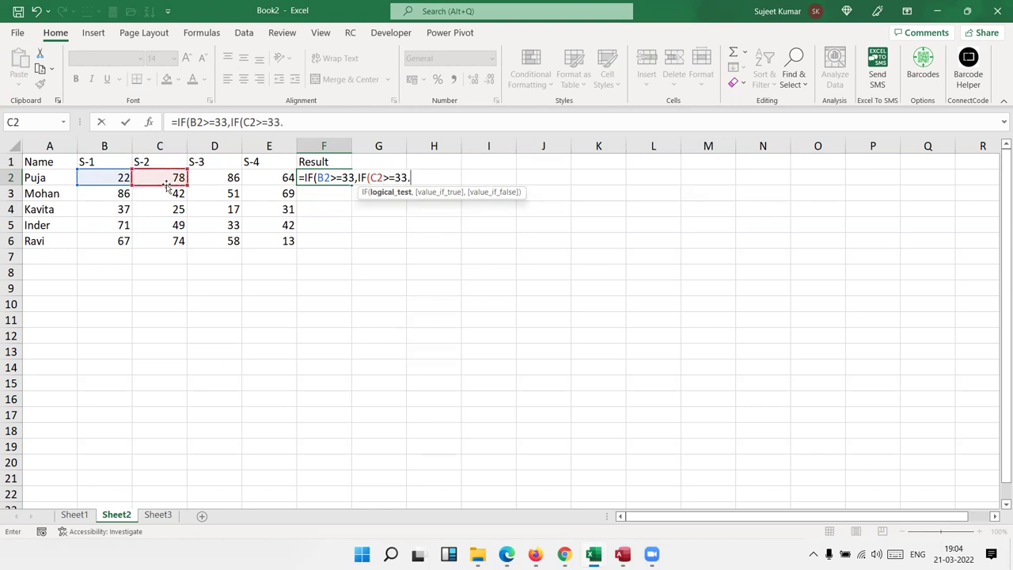
{"action": "type", "text": ",IF("}
Step: Finish the nested IF with D2>=33 and E2>=33 tests, returning "Pass" or "Fail"
{"action": "left_click", "coordinate": [208, 177]}
{"action": "type", "text": ">=33"}
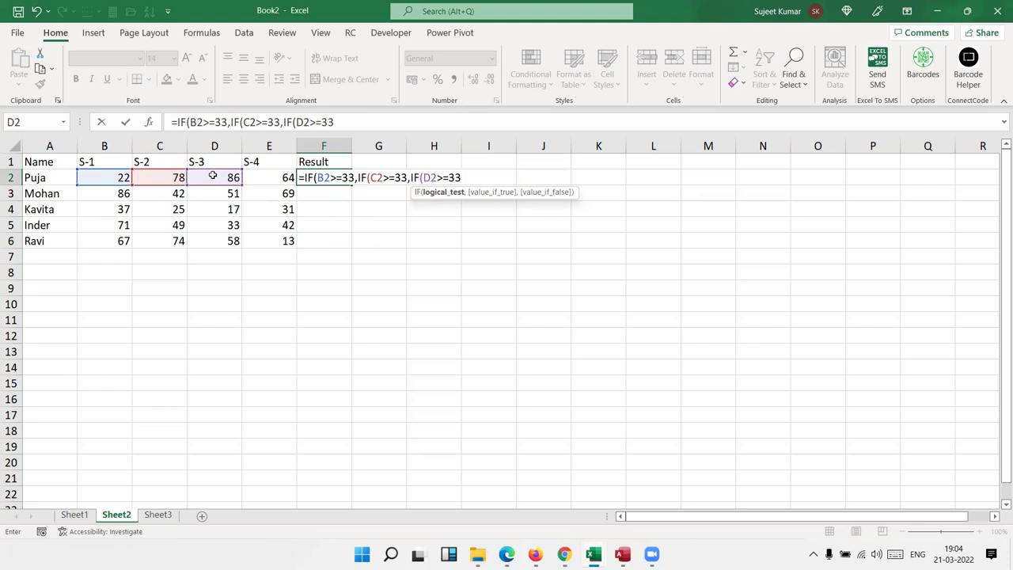
{"action": "type", "text": ",if"}
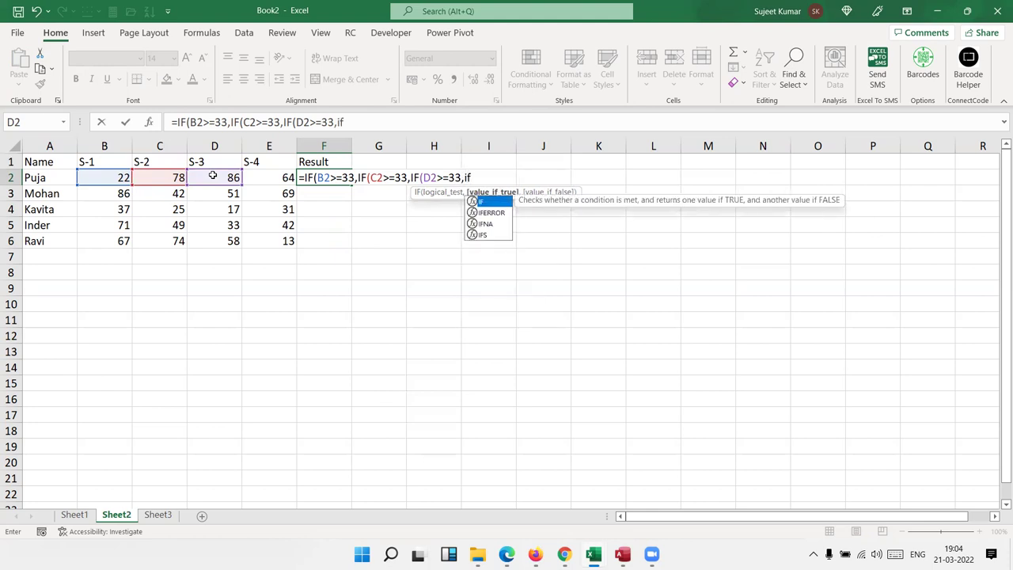
{"action": "key", "text": "Tab"}
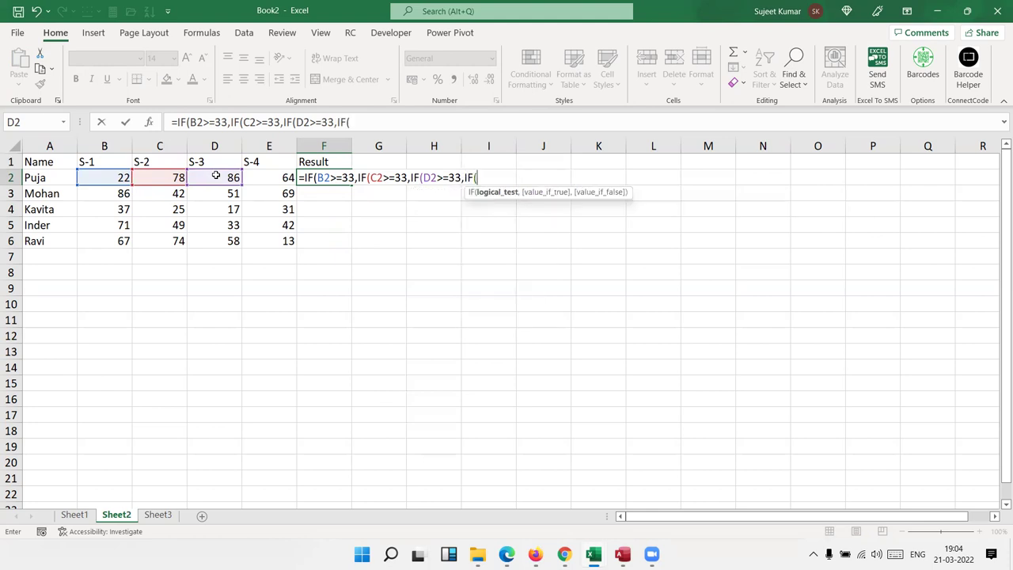
{"action": "left_click", "coordinate": [250, 177]}
{"action": "type", "text": ">="}
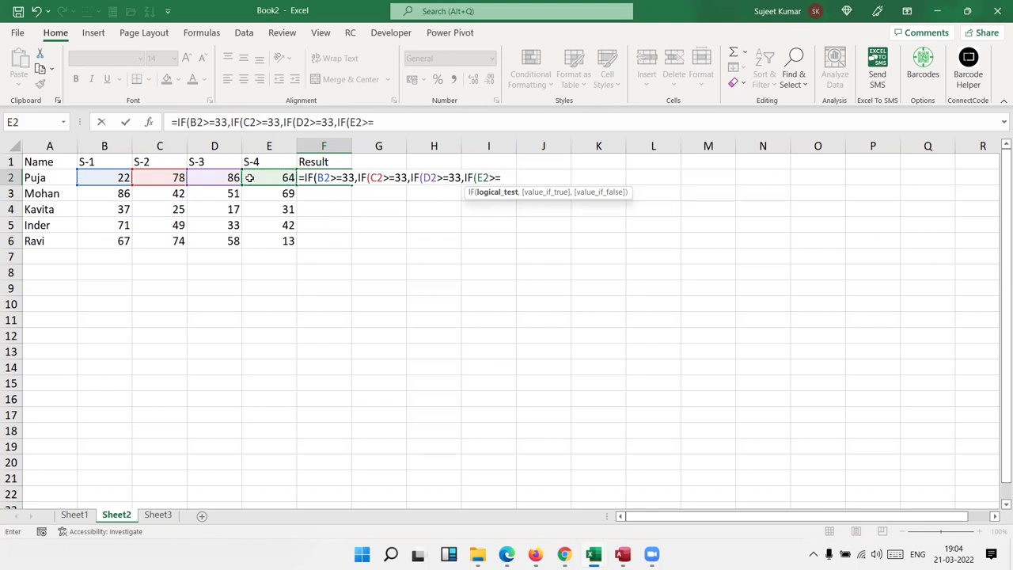
{"action": "type", "text": "33"}
{"action": "type", "text": ",\"Pass"}
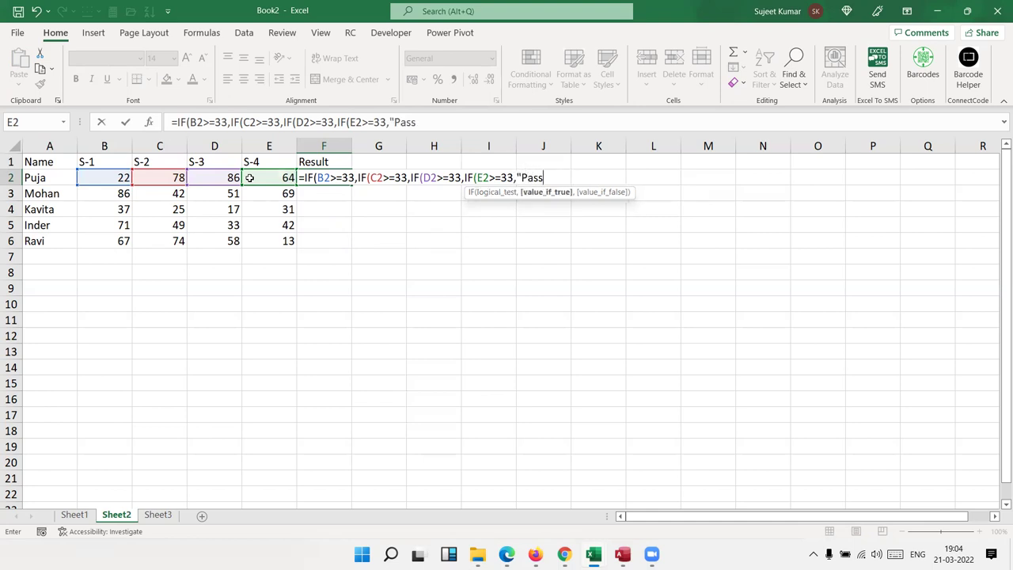
{"action": "type", "text": "\",\"Fail\""}
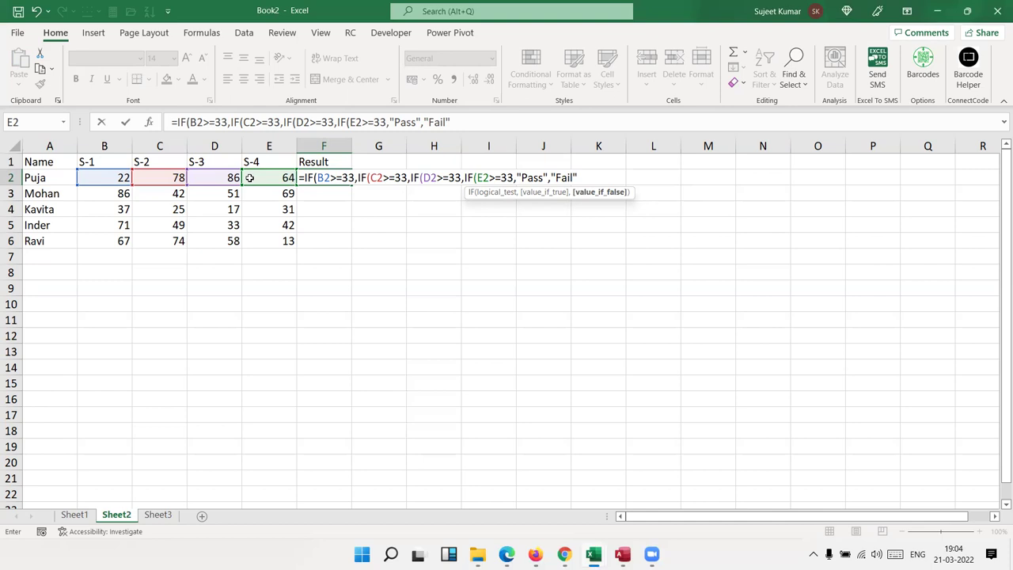
{"action": "type", "text": ")"}
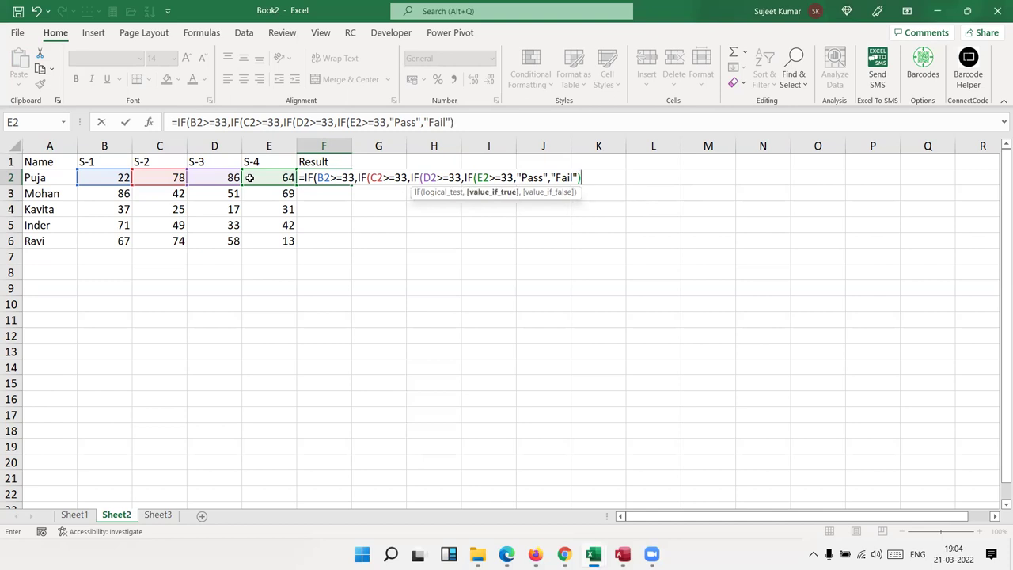
{"action": "type", "text": ","}
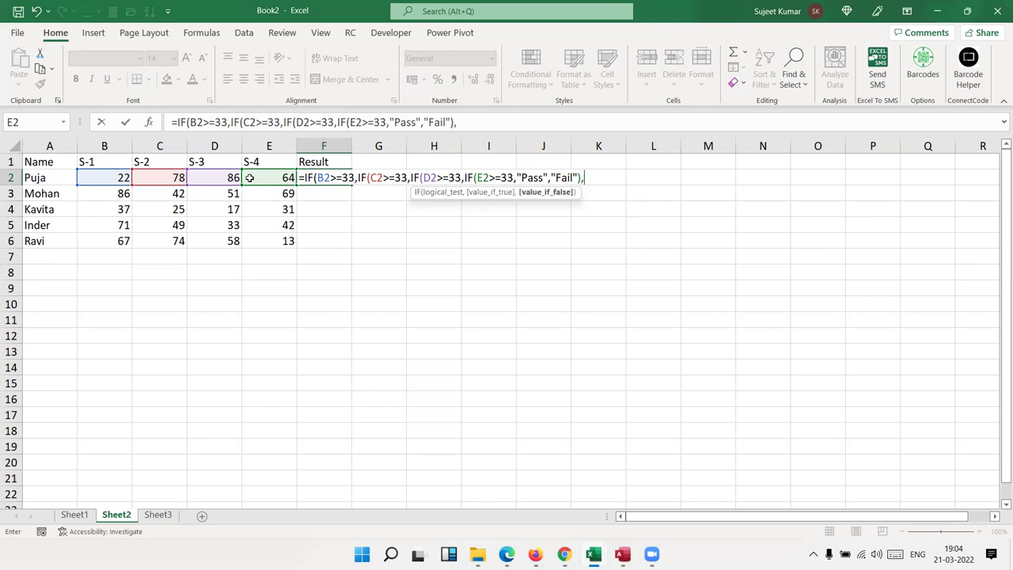
{"action": "type", "text": "\"Fail\"),\"Fail\")"}
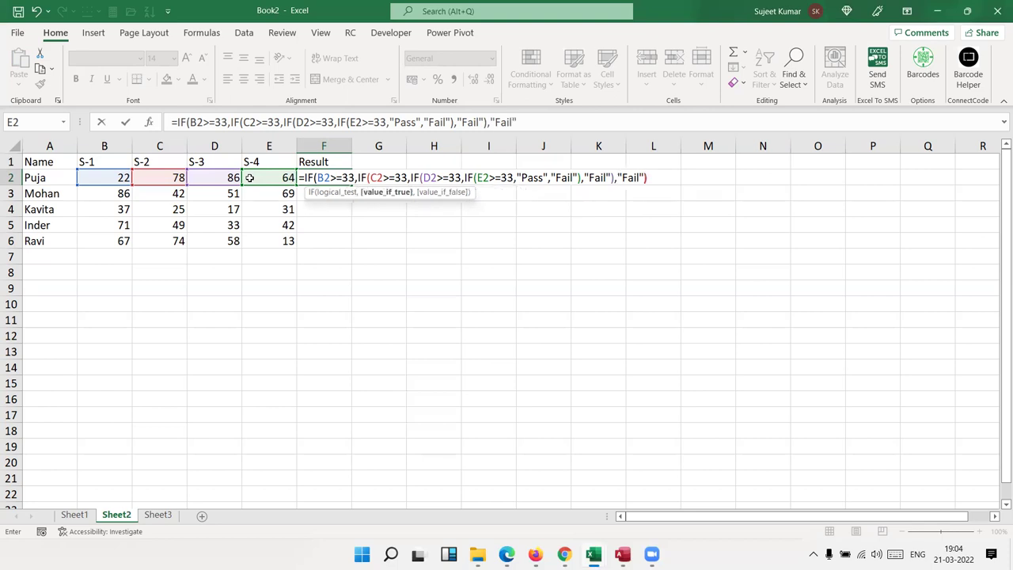
{"action": "type", "text": ",\"Fail\")"}
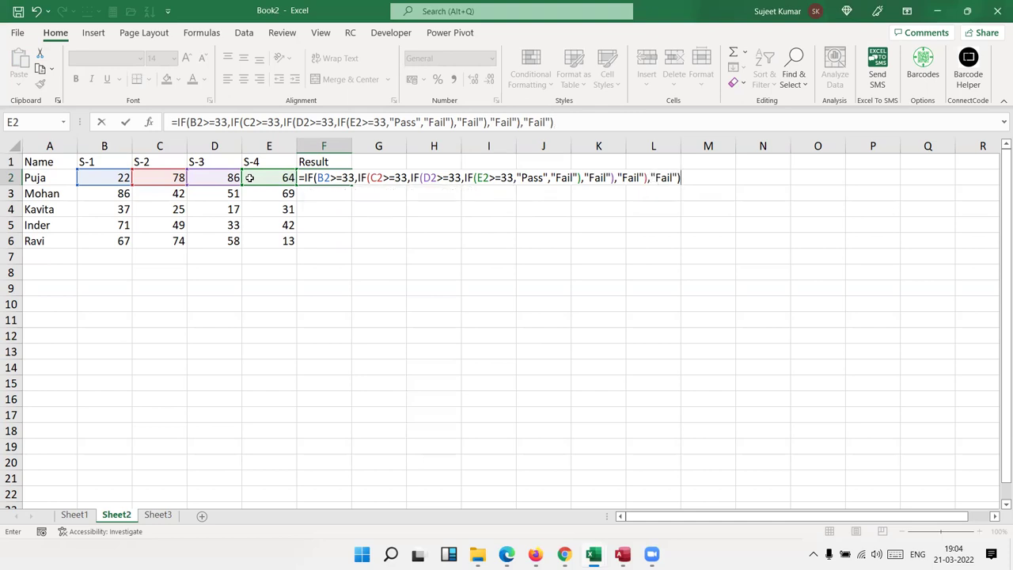
{"action": "key", "text": "Return"}
Step: Copy the nested IF from F2 down to F6 and open F2 for editing
{"action": "key", "text": "Up"}
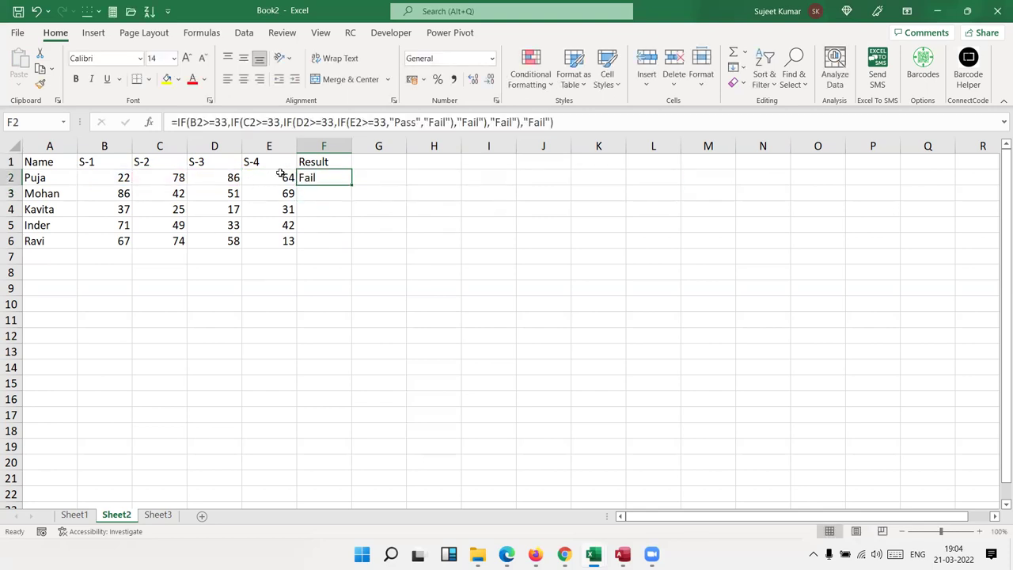
{"action": "double_click", "coordinate": [351, 187]}
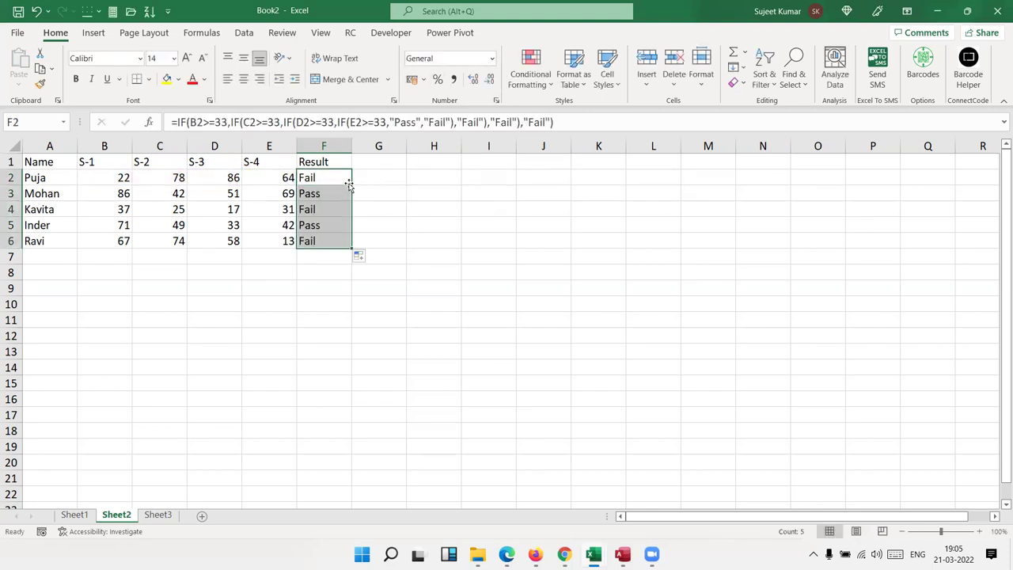
{"action": "left_click", "coordinate": [342, 177]}
{"action": "double_click", "coordinate": [342, 177]}
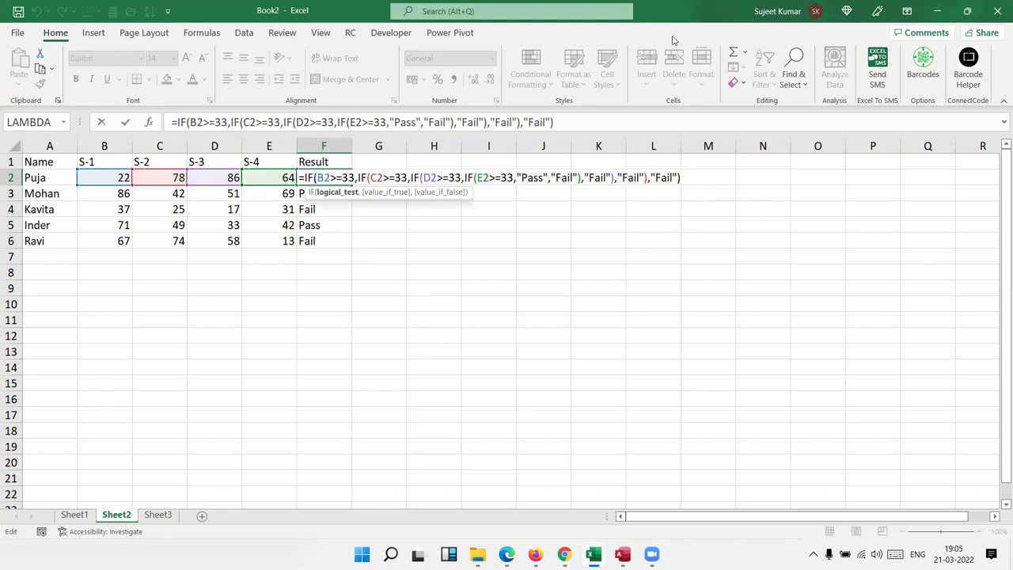
{"action": "left_click_drag", "start_coordinate": [321, 190], "coordinate": [362, 191]}
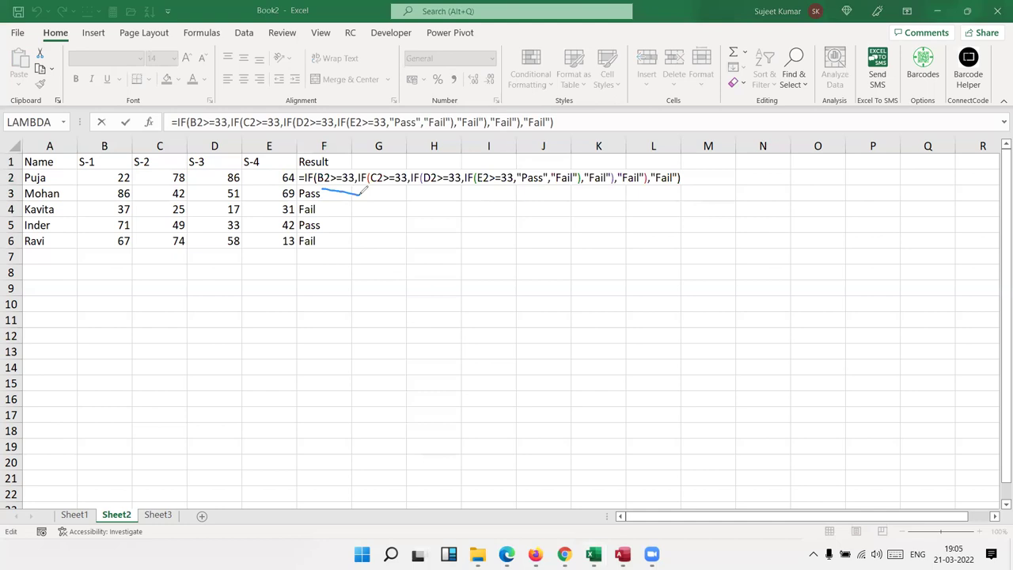
{"action": "left_click_drag", "start_coordinate": [346, 174], "coordinate": [672, 184]}
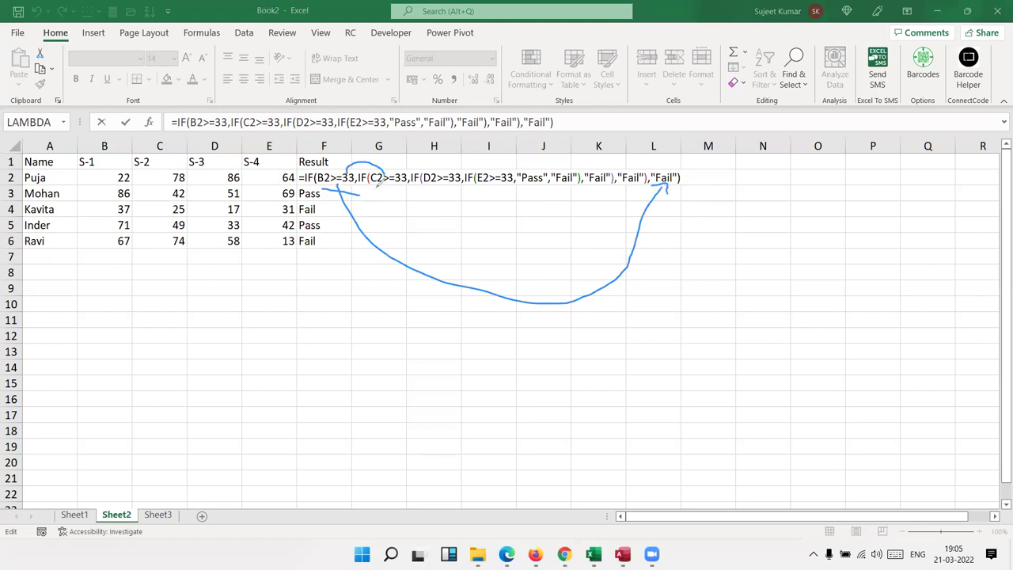
{"action": "mouse_move", "coordinate": [373, 189]}
{"action": "left_mouse_down"}
{"action": "mouse_move", "coordinate": [406, 187]}
{"action": "mouse_move", "coordinate": [444, 165]}
{"action": "mouse_move", "coordinate": [445, 183]}
{"action": "mouse_move", "coordinate": [502, 230]}
{"action": "mouse_move", "coordinate": [620, 222]}
{"action": "mouse_move", "coordinate": [639, 182]}
{"action": "left_mouse_up"}
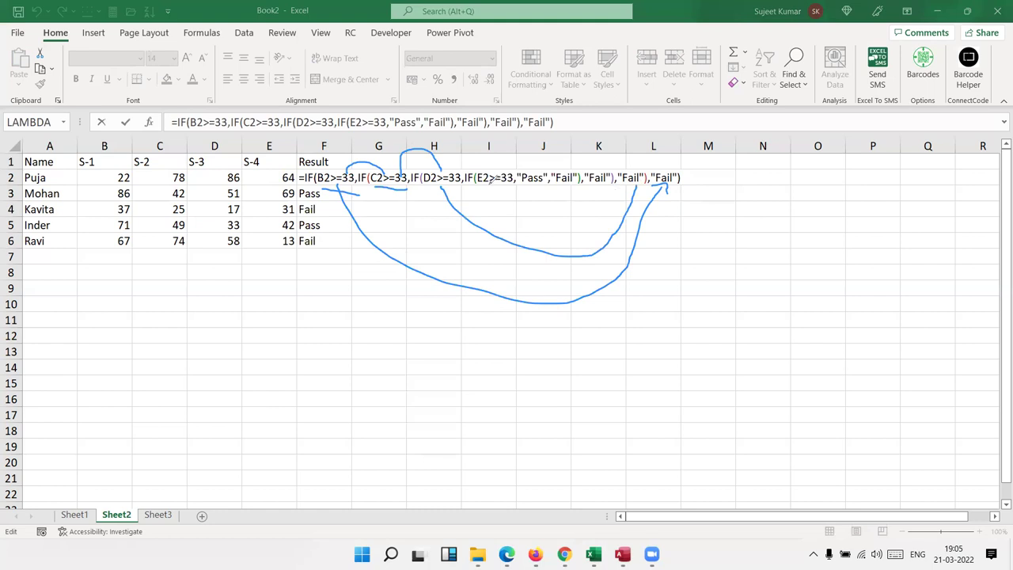
{"action": "left_click_drag", "start_coordinate": [478, 183], "coordinate": [513, 181]}
{"action": "mouse_move", "coordinate": [448, 168]}
{"action": "left_mouse_down"}
{"action": "mouse_move", "coordinate": [503, 161]}
{"action": "mouse_move", "coordinate": [599, 214]}
{"action": "mouse_move", "coordinate": [608, 190]}
{"action": "left_mouse_up"}
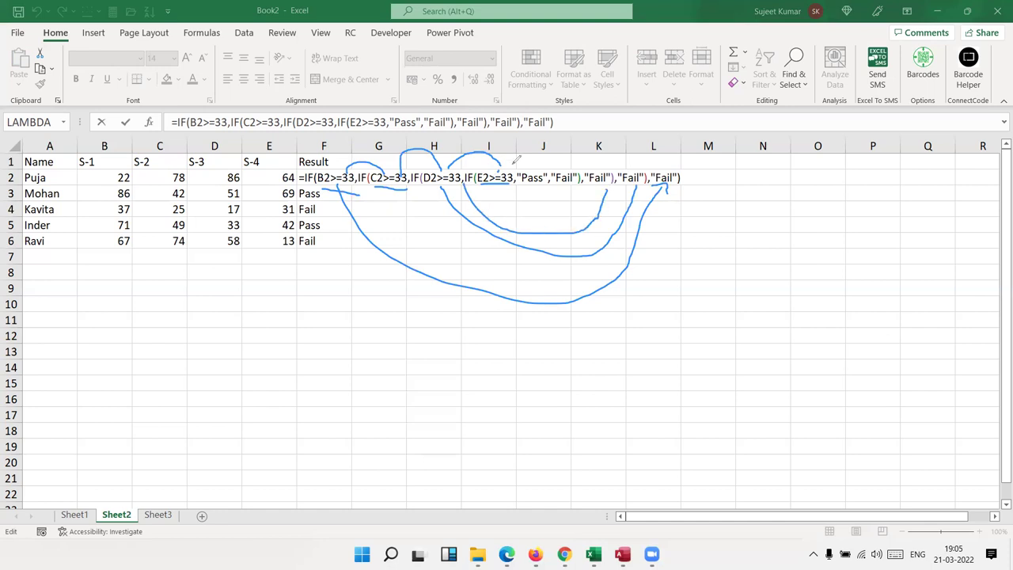
{"action": "mouse_move", "coordinate": [507, 176]}
{"action": "left_mouse_down"}
{"action": "mouse_move", "coordinate": [540, 171]}
{"action": "mouse_move", "coordinate": [529, 206]}
{"action": "mouse_move", "coordinate": [560, 188]}
{"action": "left_mouse_up"}
{"action": "key", "text": "ctrl+Return"}
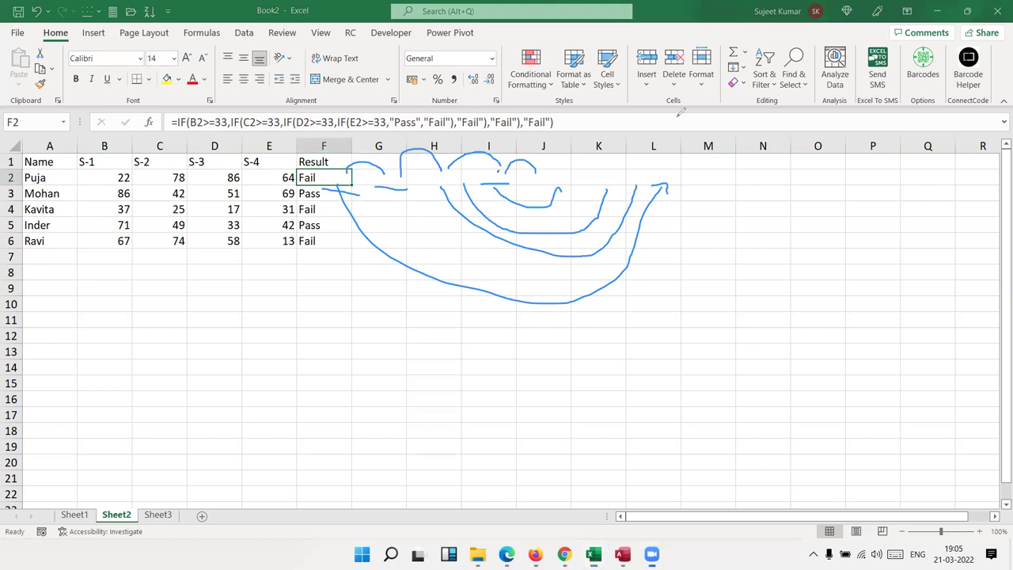
{"action": "key", "text": "Escape"}
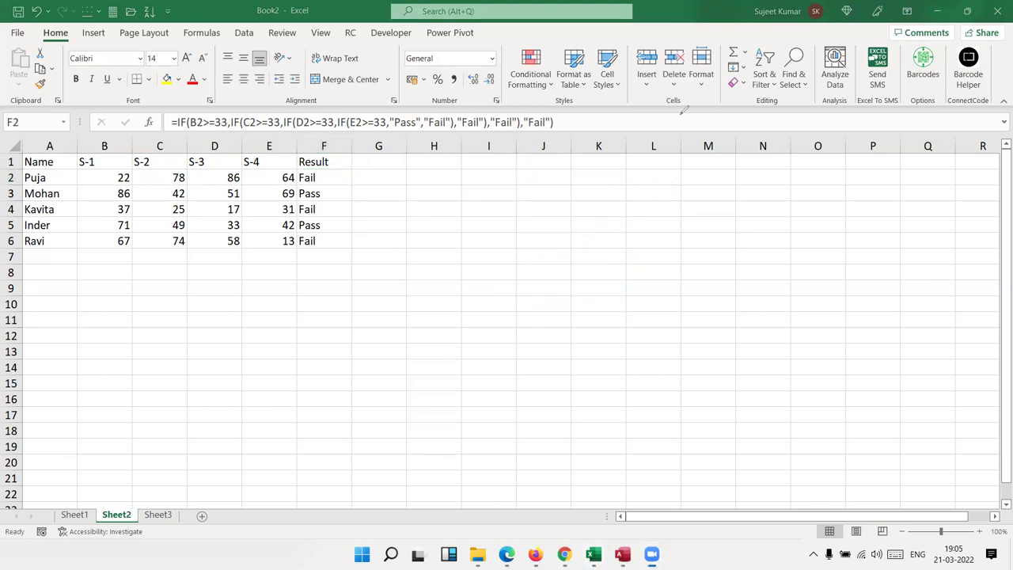
Step: Open F2's nested IF formula in edit mode with the cursor at its start
{"action": "left_click", "coordinate": [327, 174]}
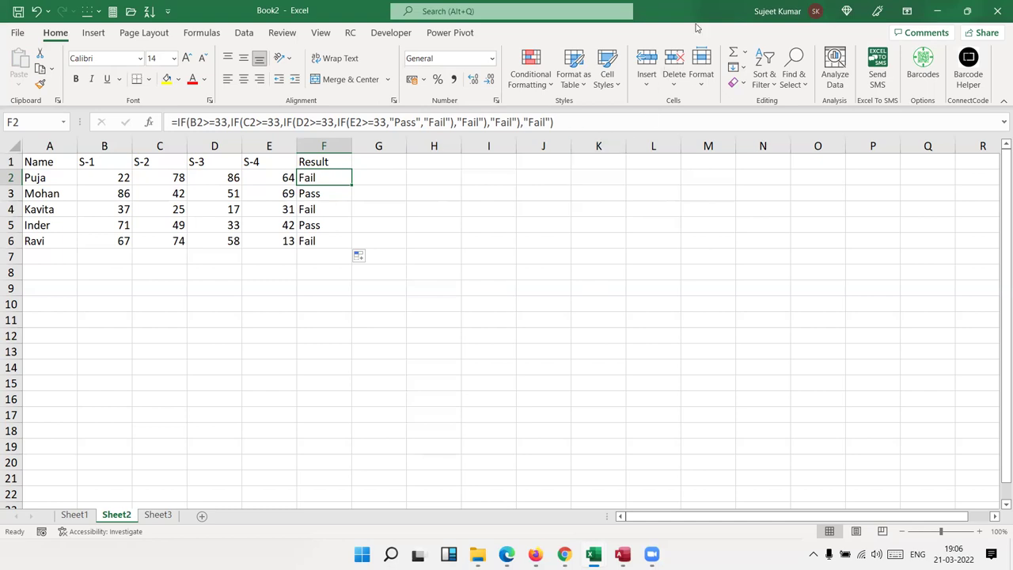
{"action": "double_click", "coordinate": [330, 177]}
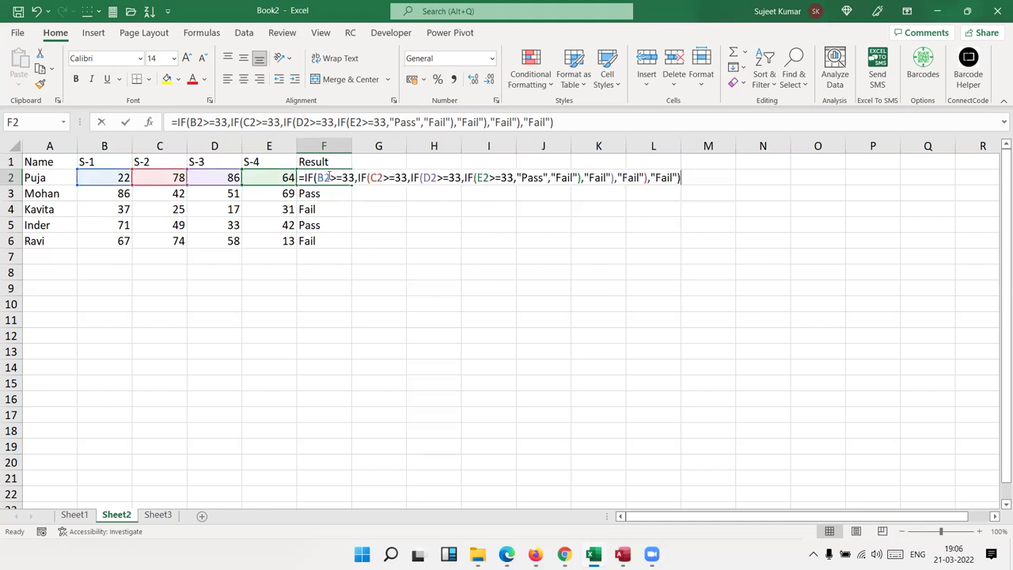
{"action": "key", "text": "Home"}
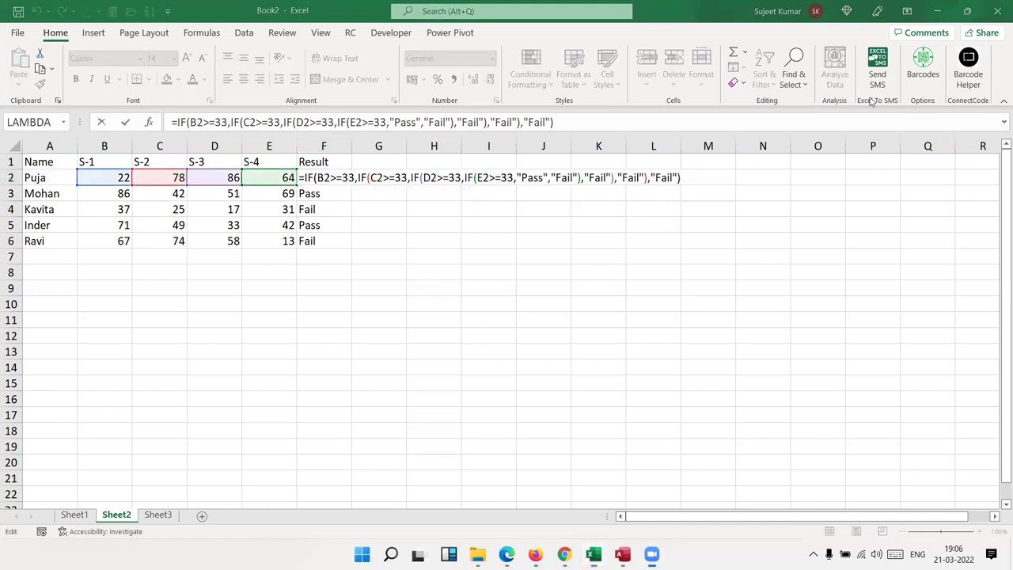